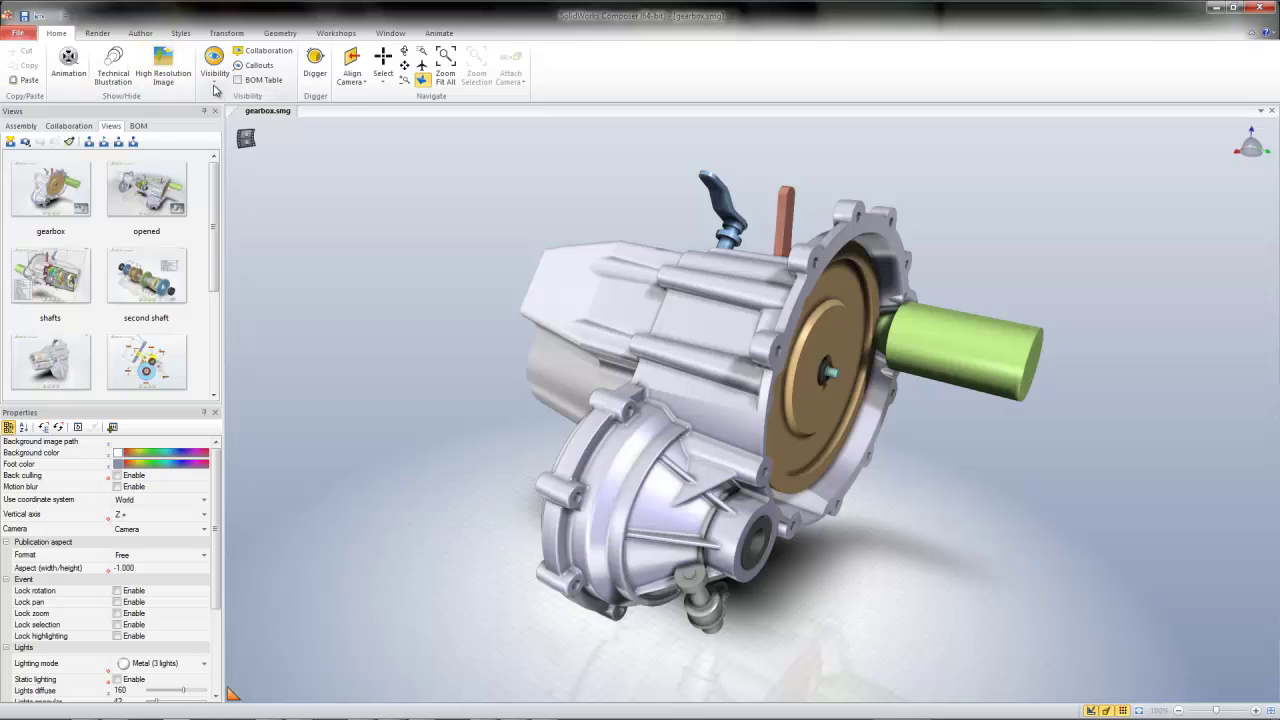
Hide the gearbox housing with Visibility > Hide Selection to reveal the shafts and gears
click(214, 84)
click(612, 306)
click(631, 326)
click(214, 75)
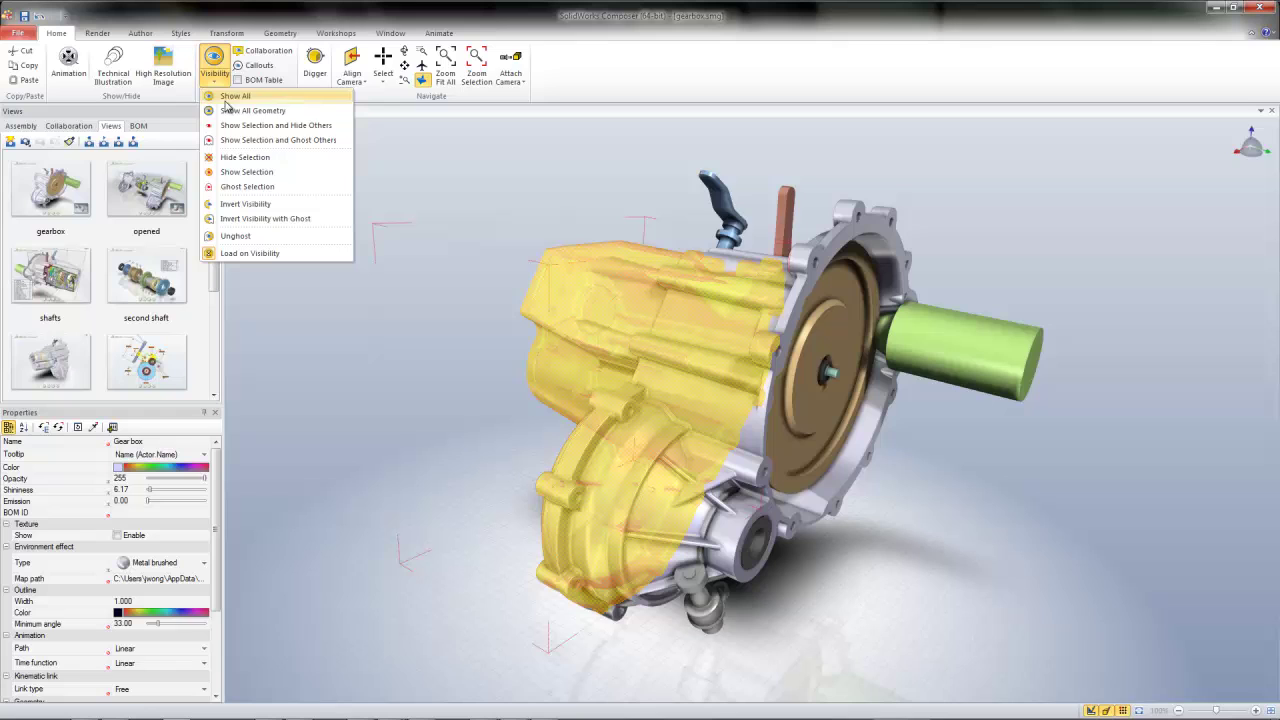
click(245, 157)
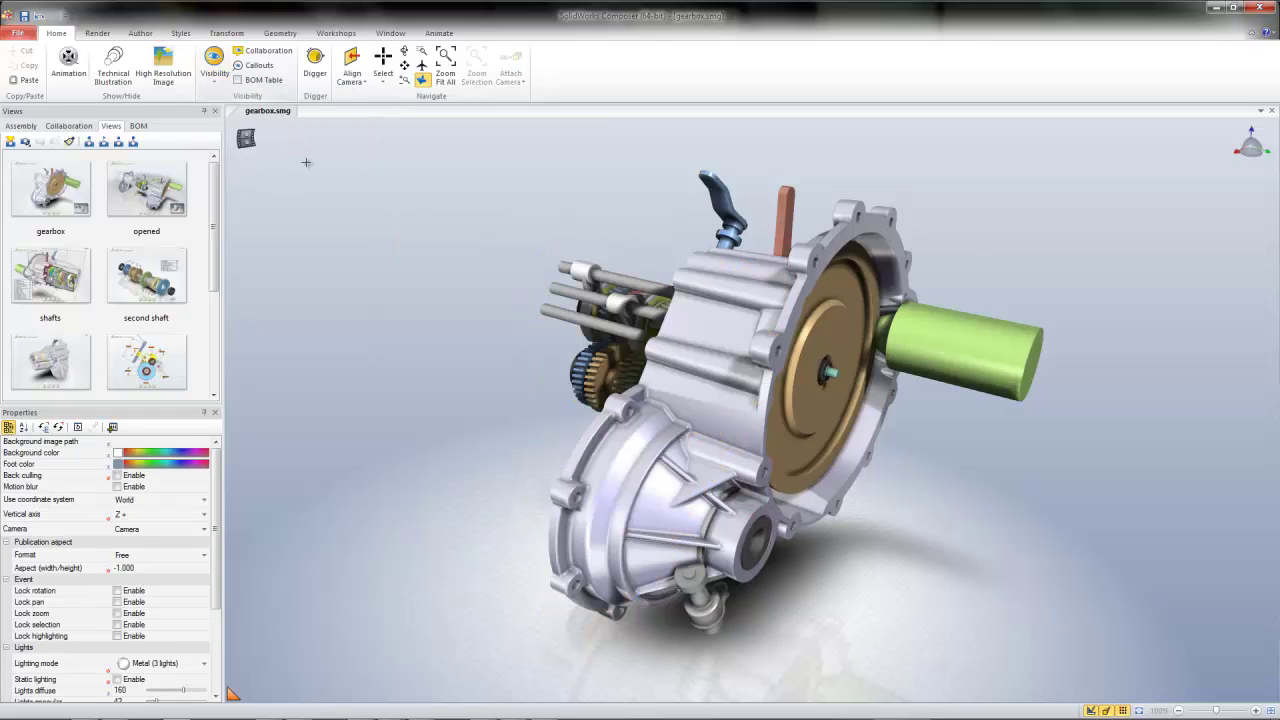
View the gearbox from the side, isometric and one more Align Camera preset
click(351, 76)
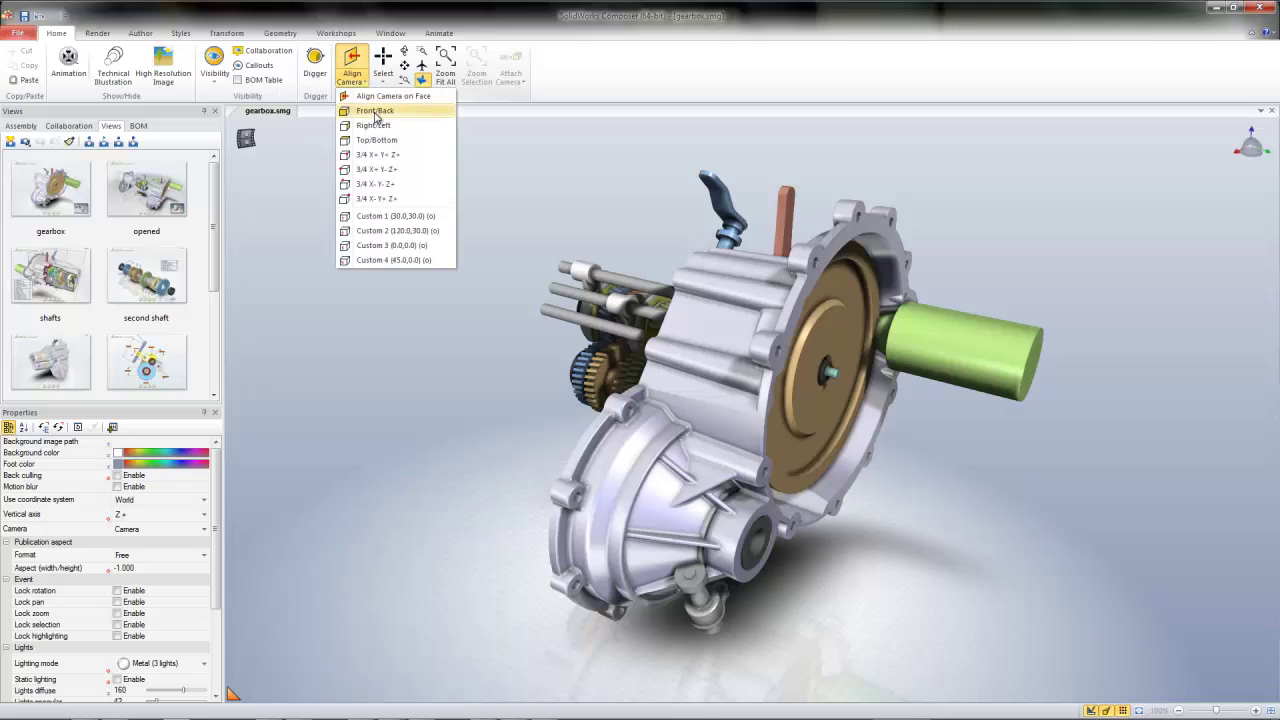
click(375, 111)
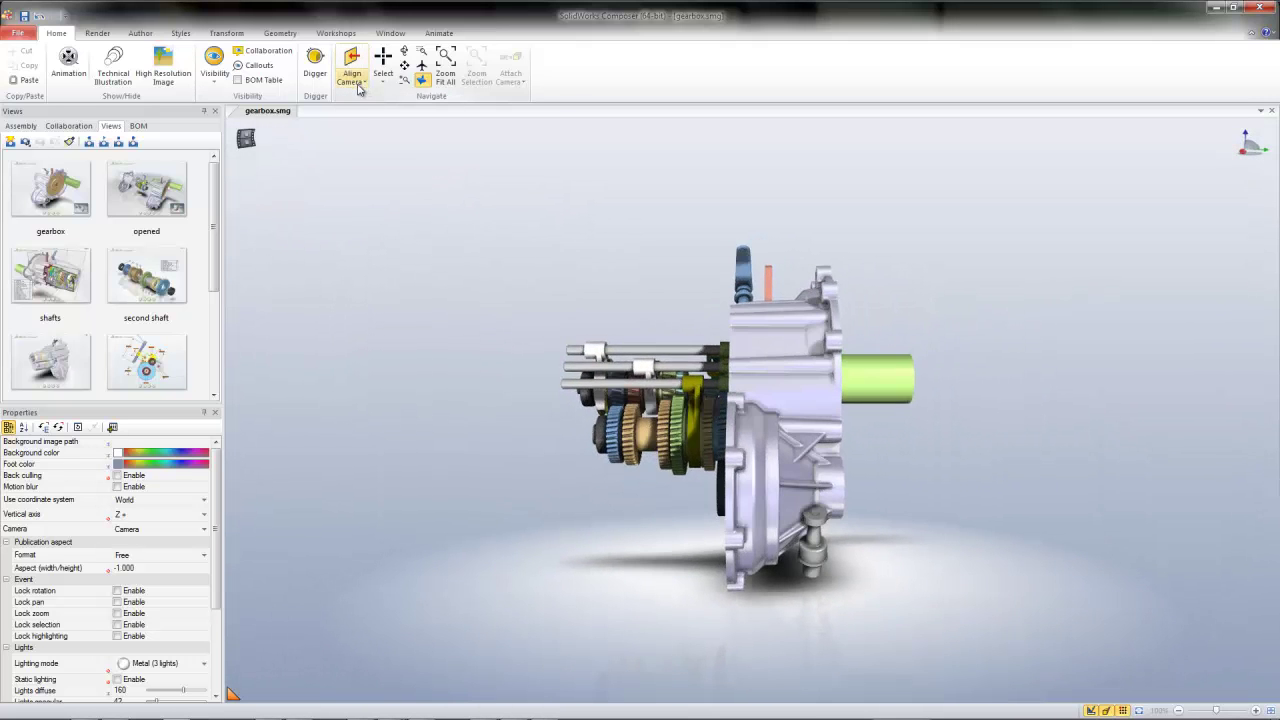
click(358, 88)
click(366, 157)
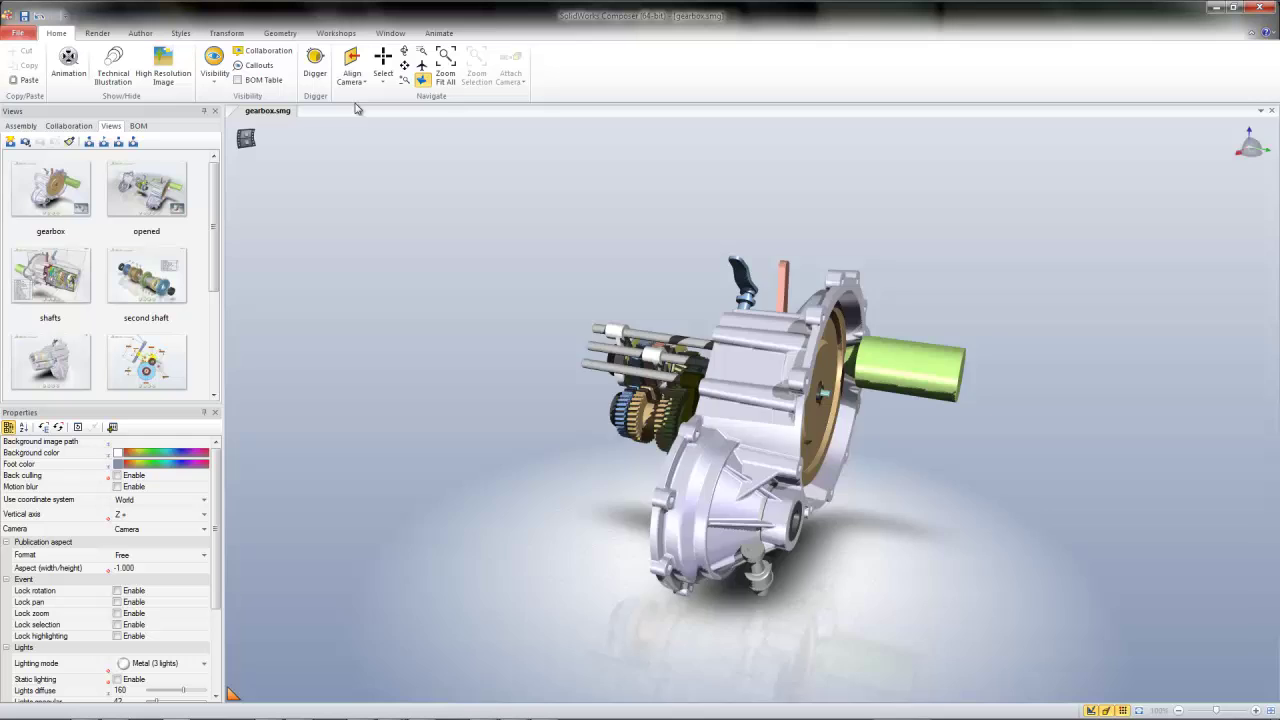
click(351, 76)
click(375, 200)
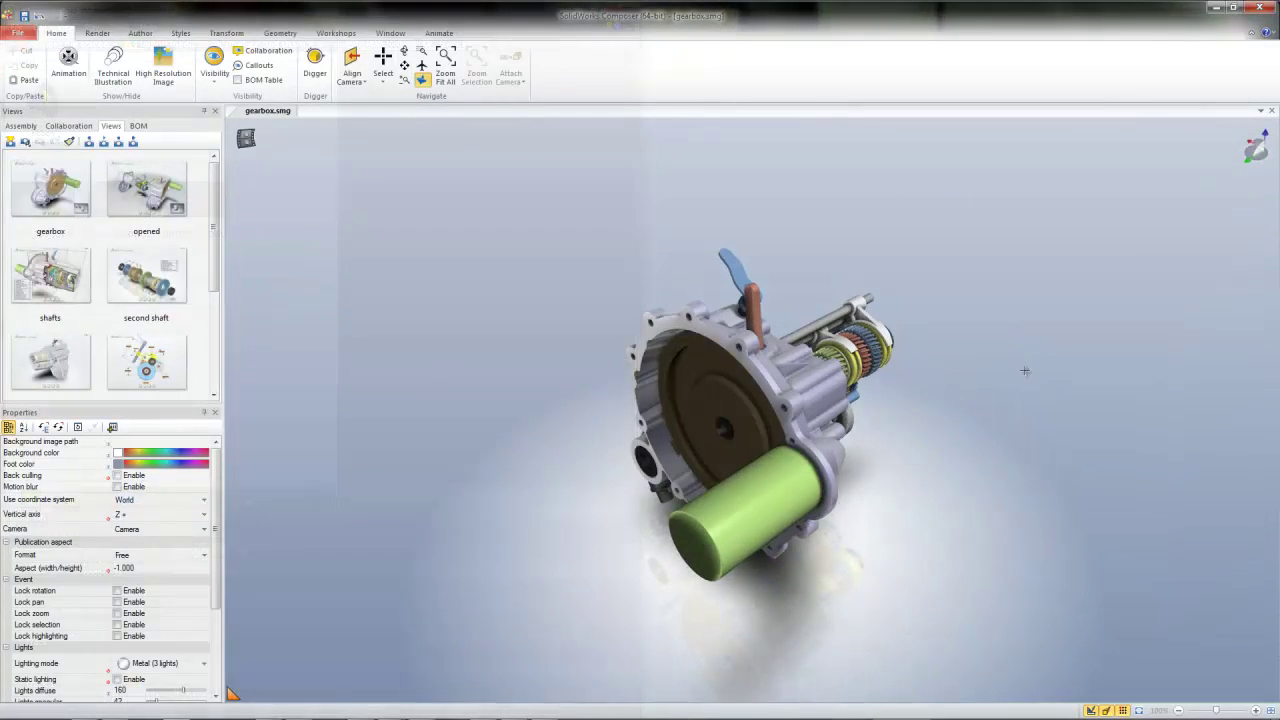
Bring up the Digger over the gearbox, adjust its depth and enable Onion Skin
key(space)
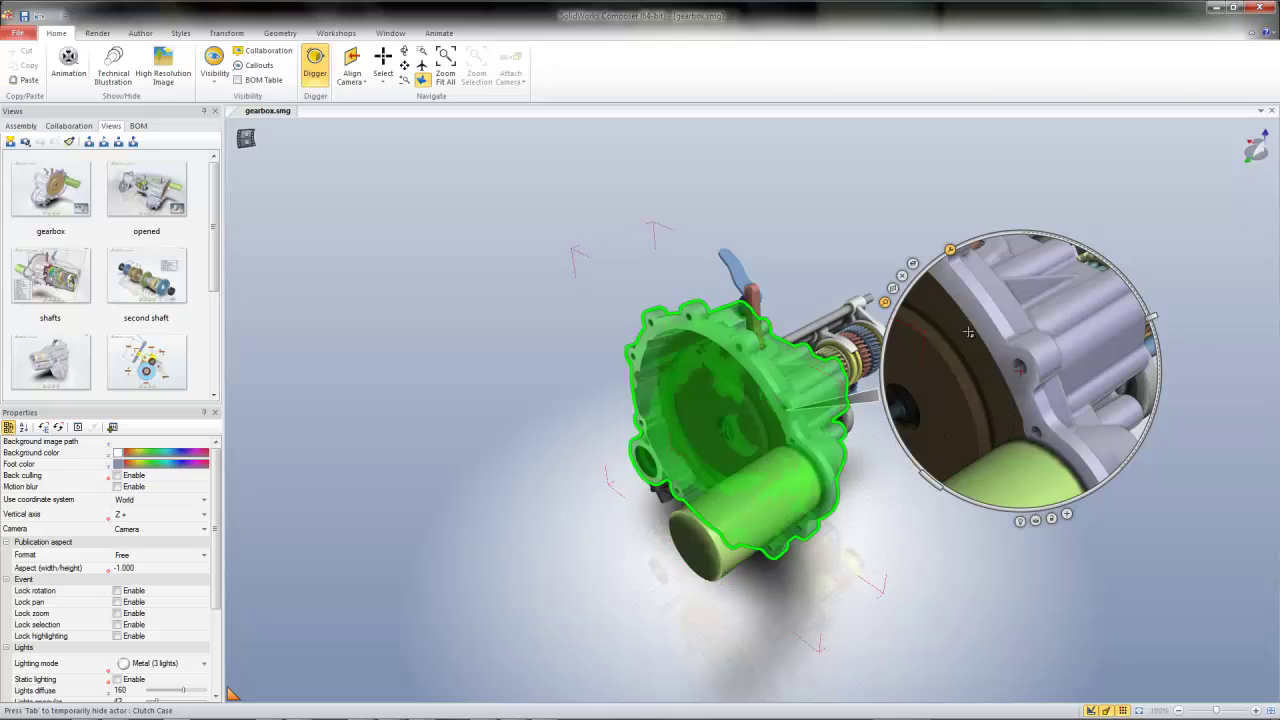
drag(1152, 317, 1159, 402)
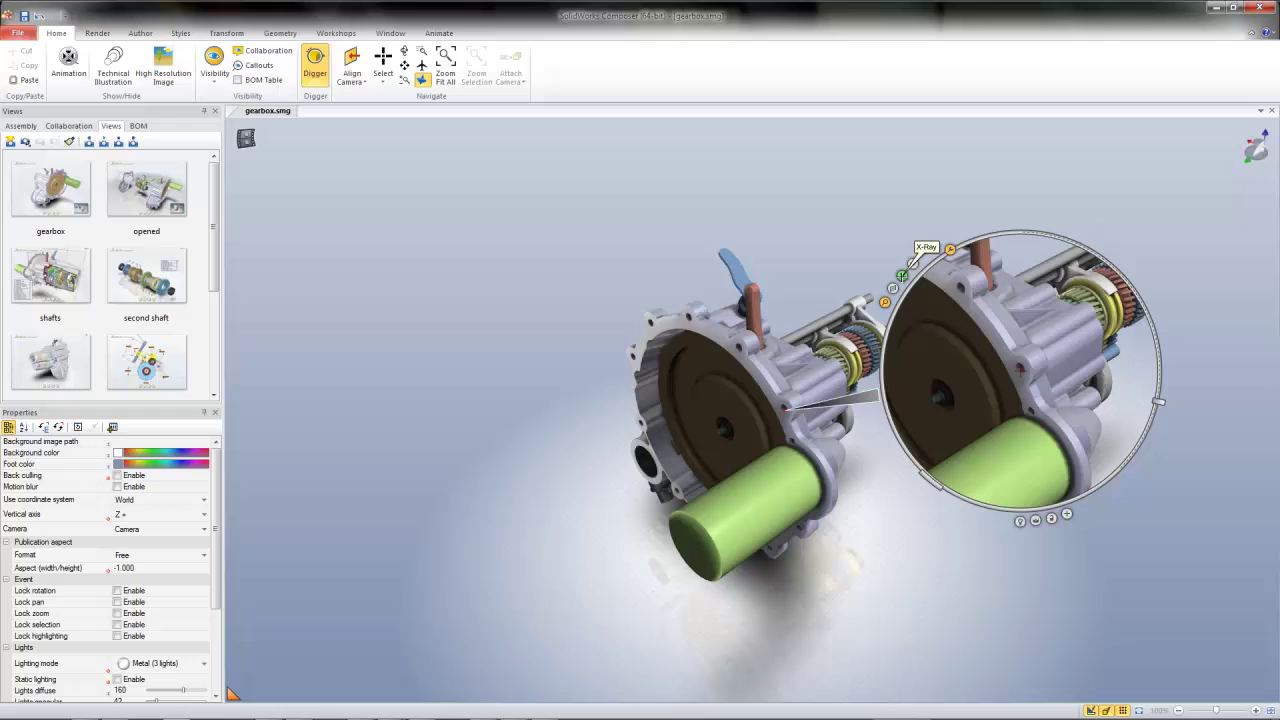
click(913, 263)
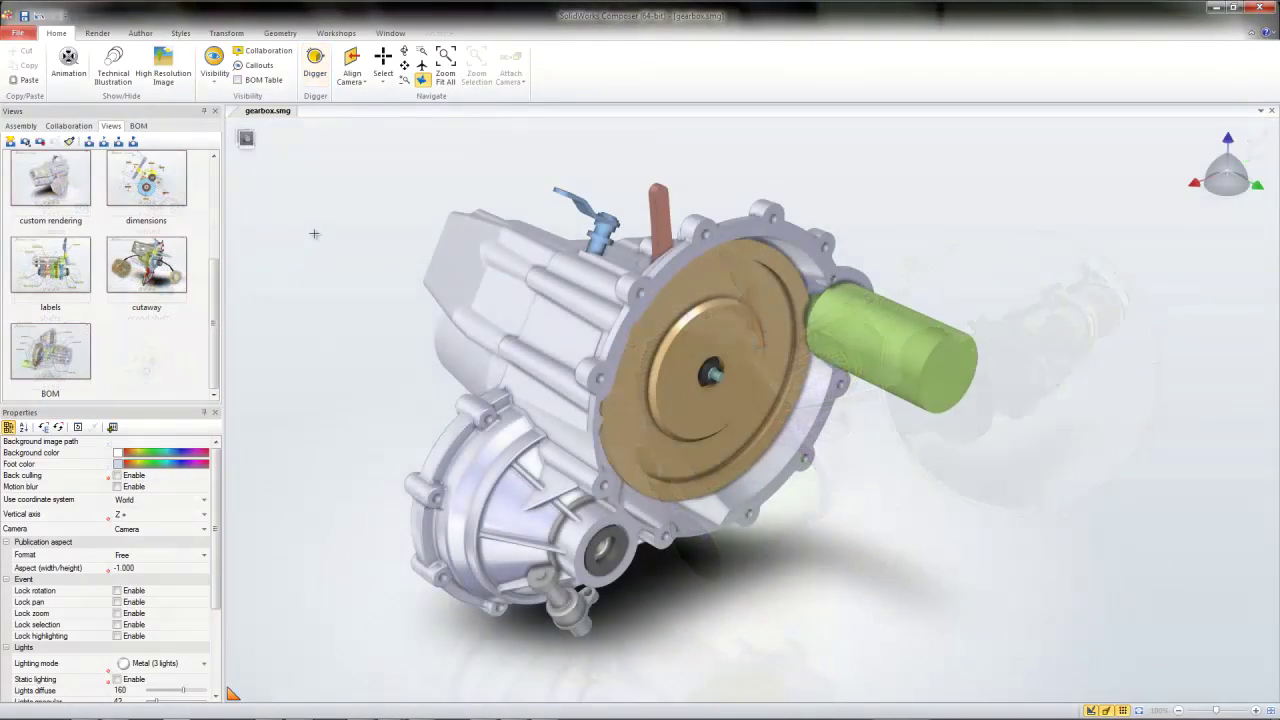
Set the Render tab's Mode to Flat Technical for outlined, flat-shaded parts
click(97, 33)
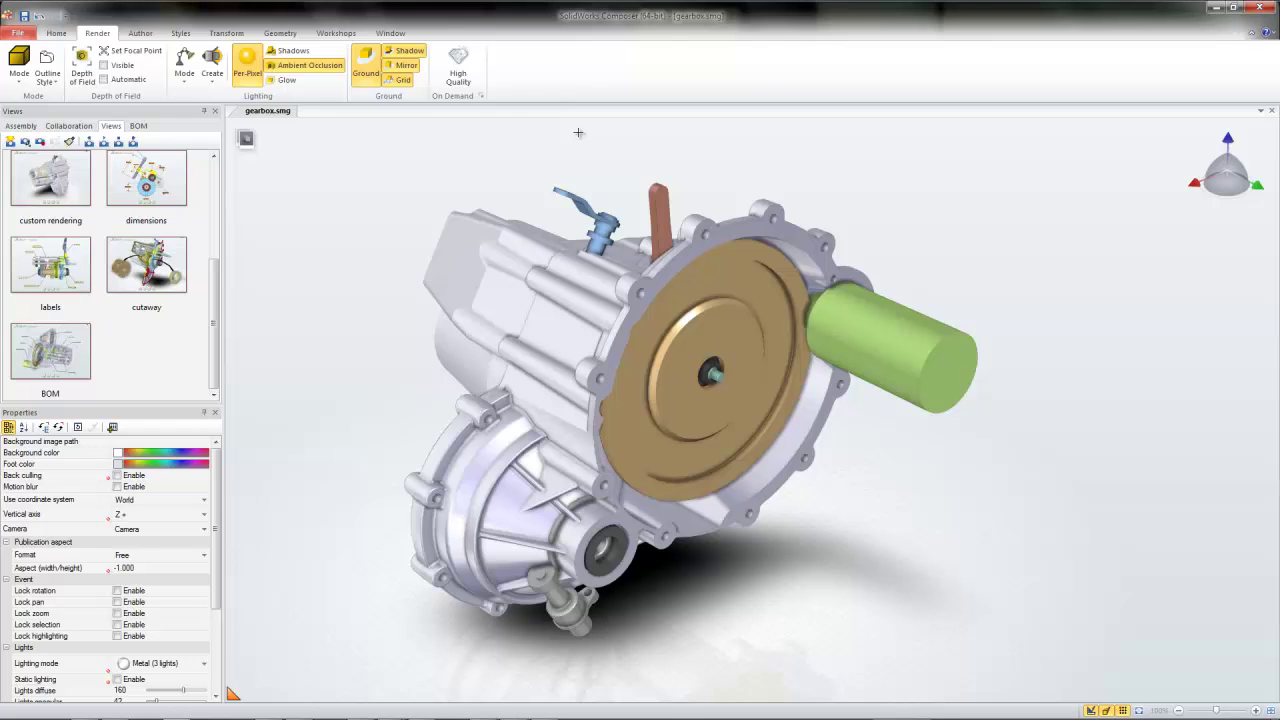
click(11, 84)
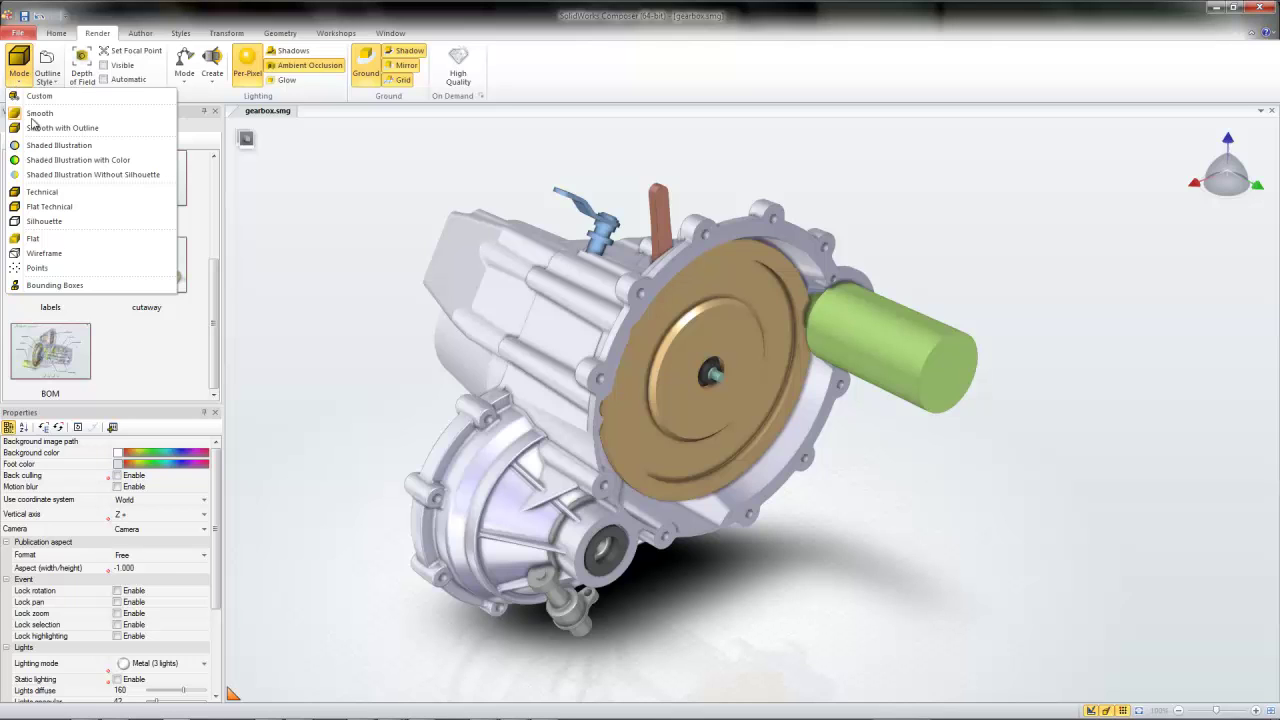
click(60, 207)
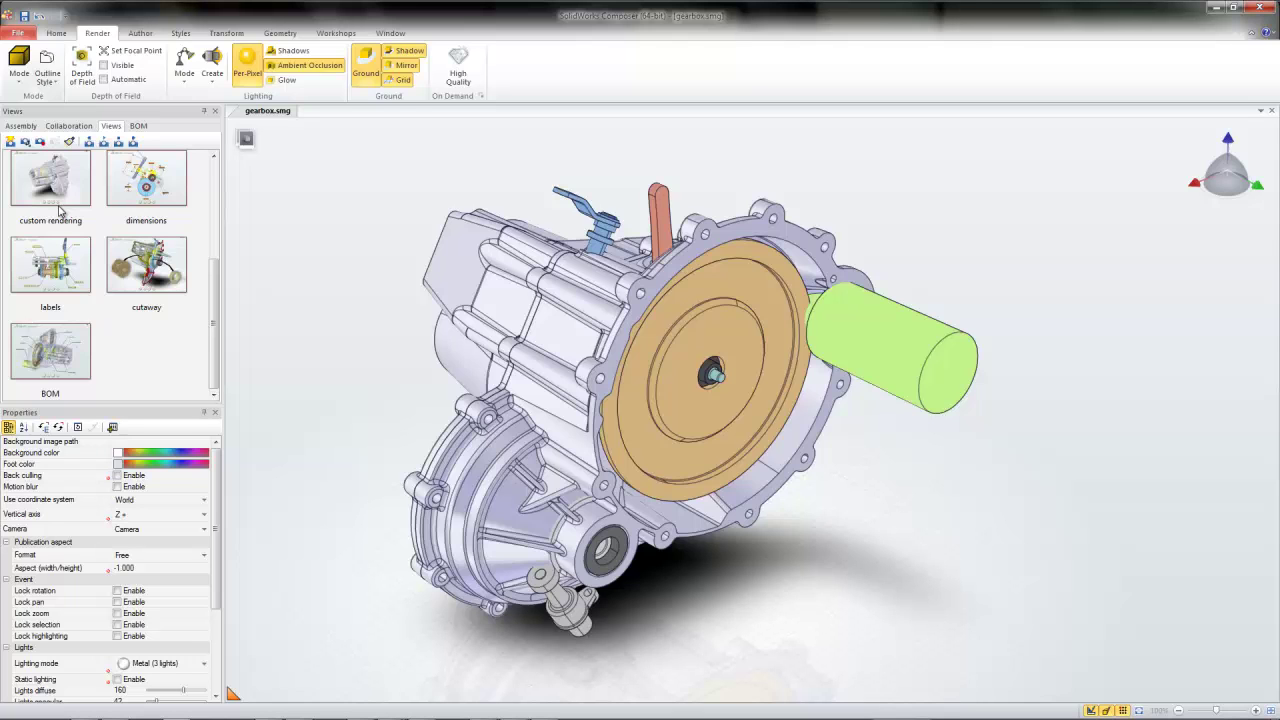
Cycle the lighting through Soft, Medium, Heavy Metal, High Contrast and cool-warm illustration presets
click(60, 207)
click(184, 80)
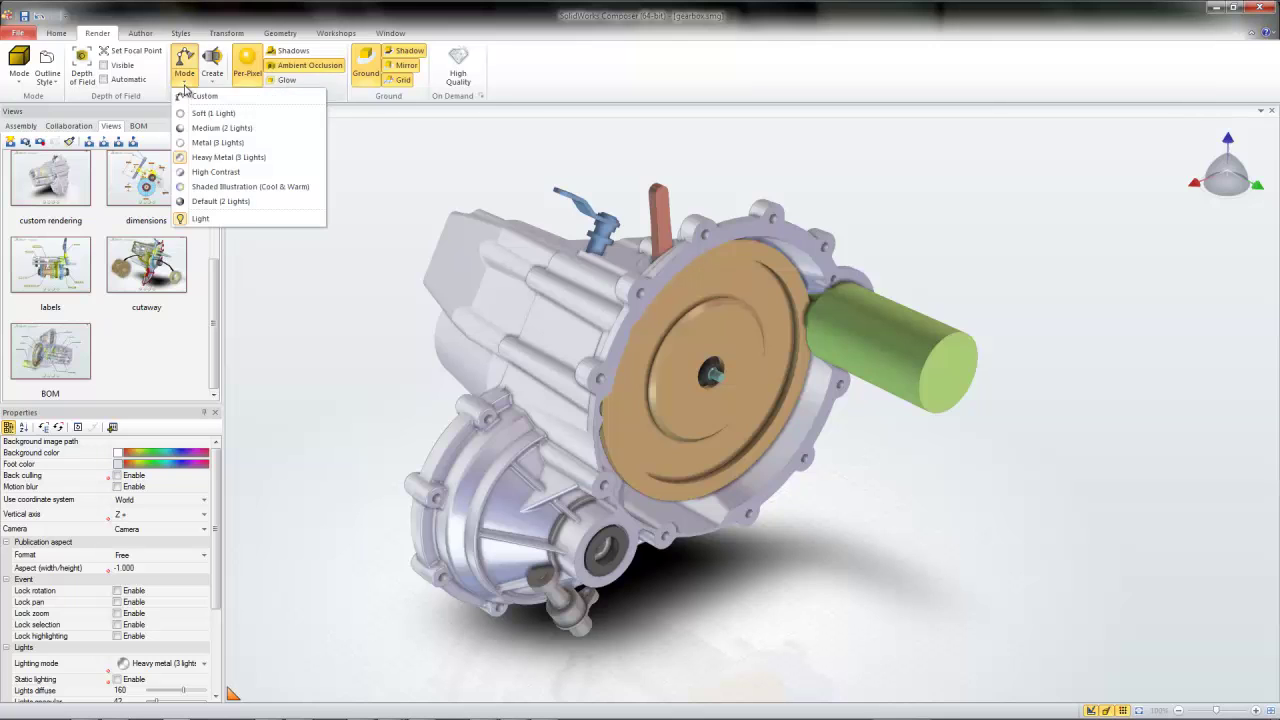
click(213, 113)
click(184, 80)
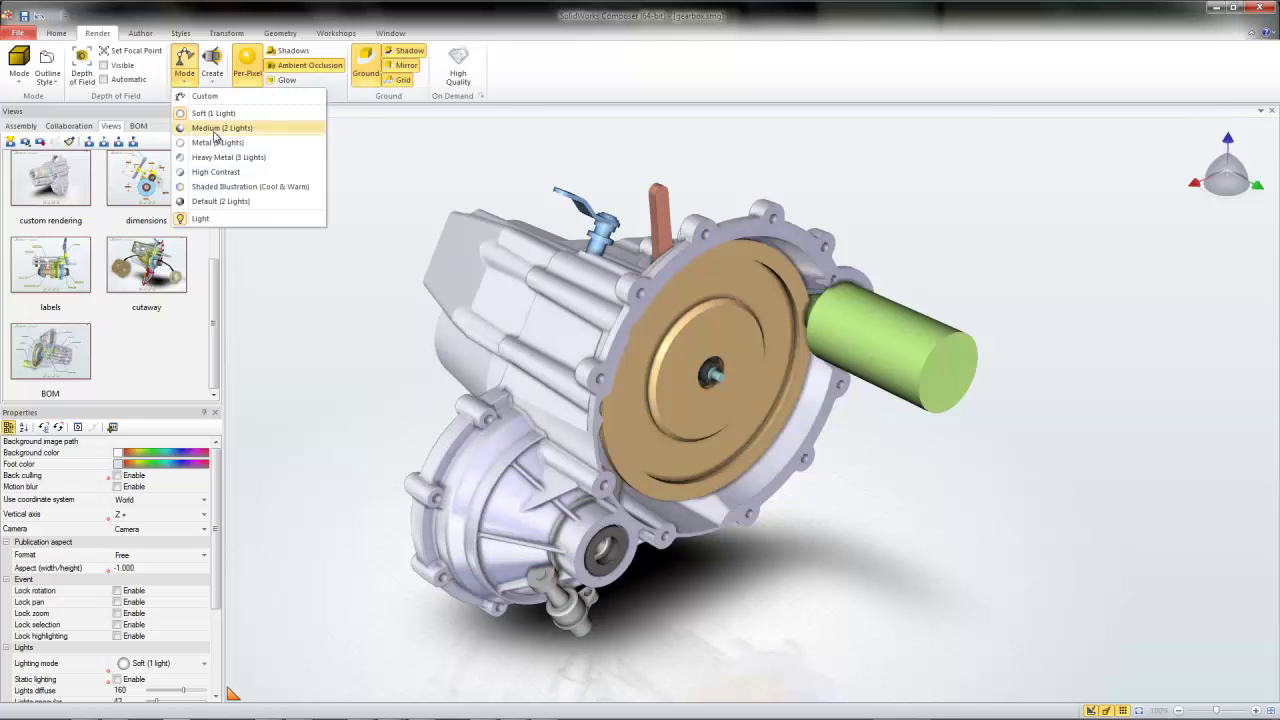
click(214, 128)
click(184, 80)
click(214, 157)
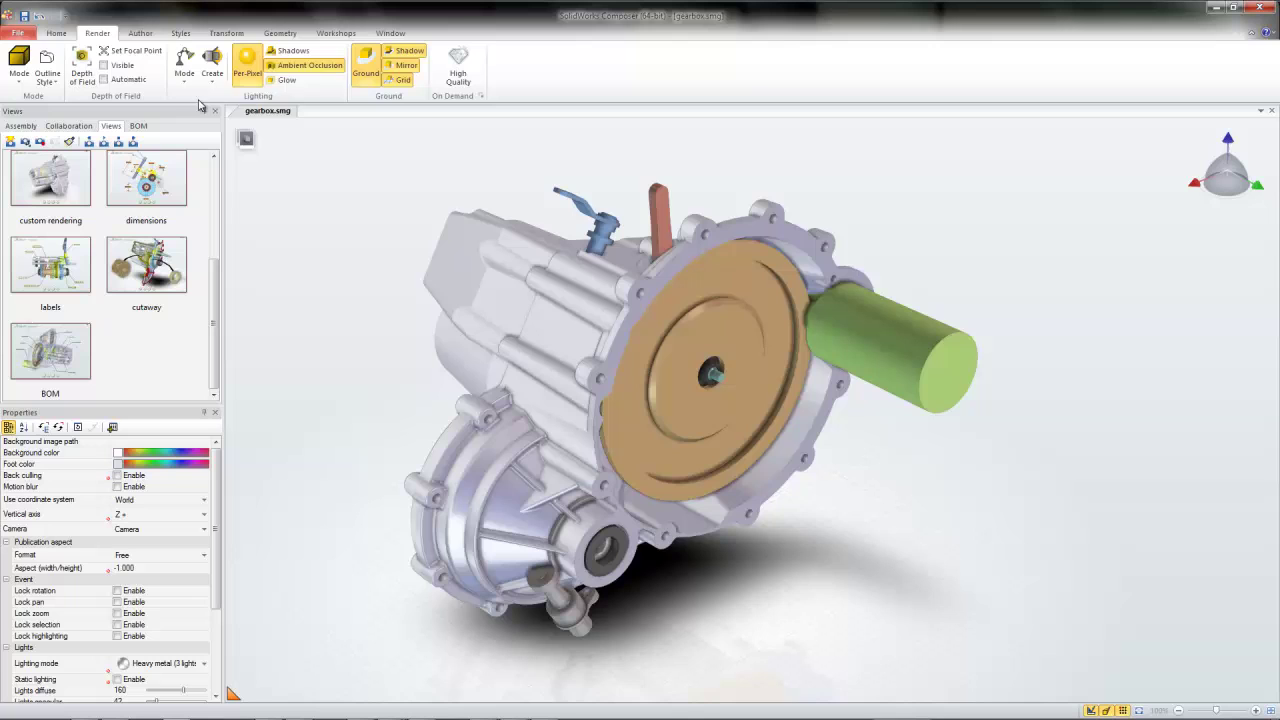
click(184, 80)
click(214, 171)
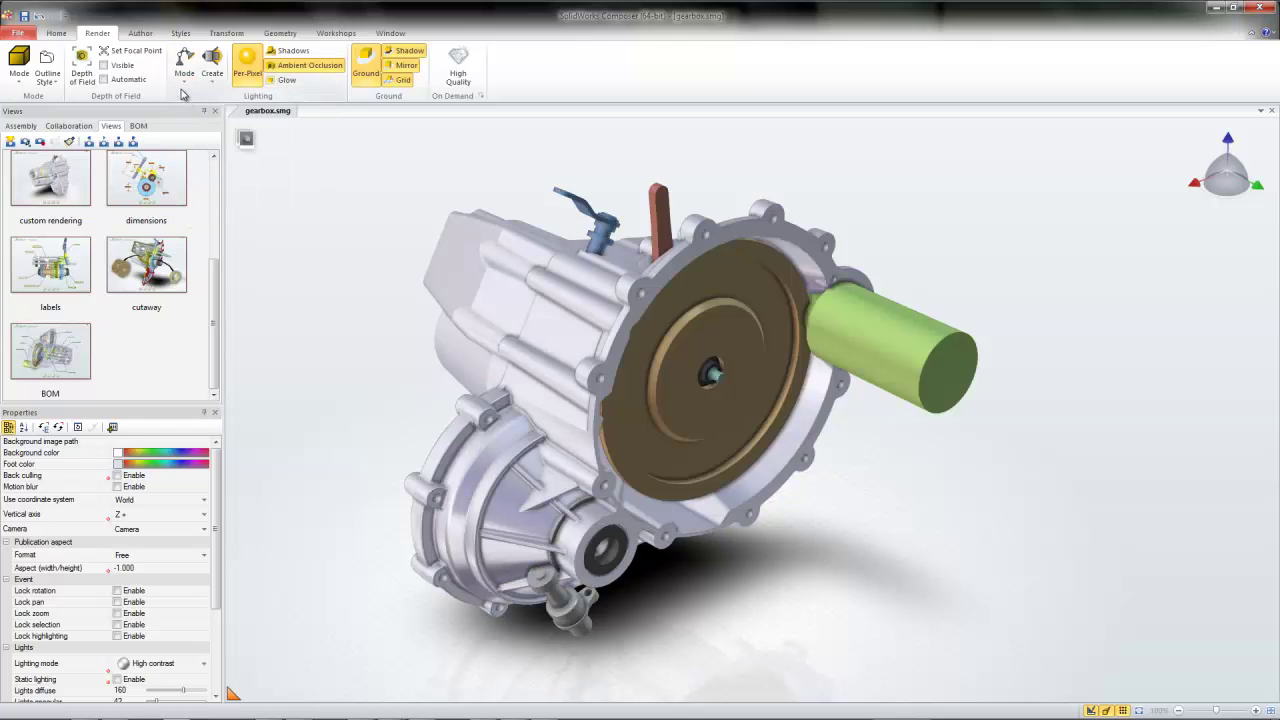
click(184, 82)
click(215, 187)
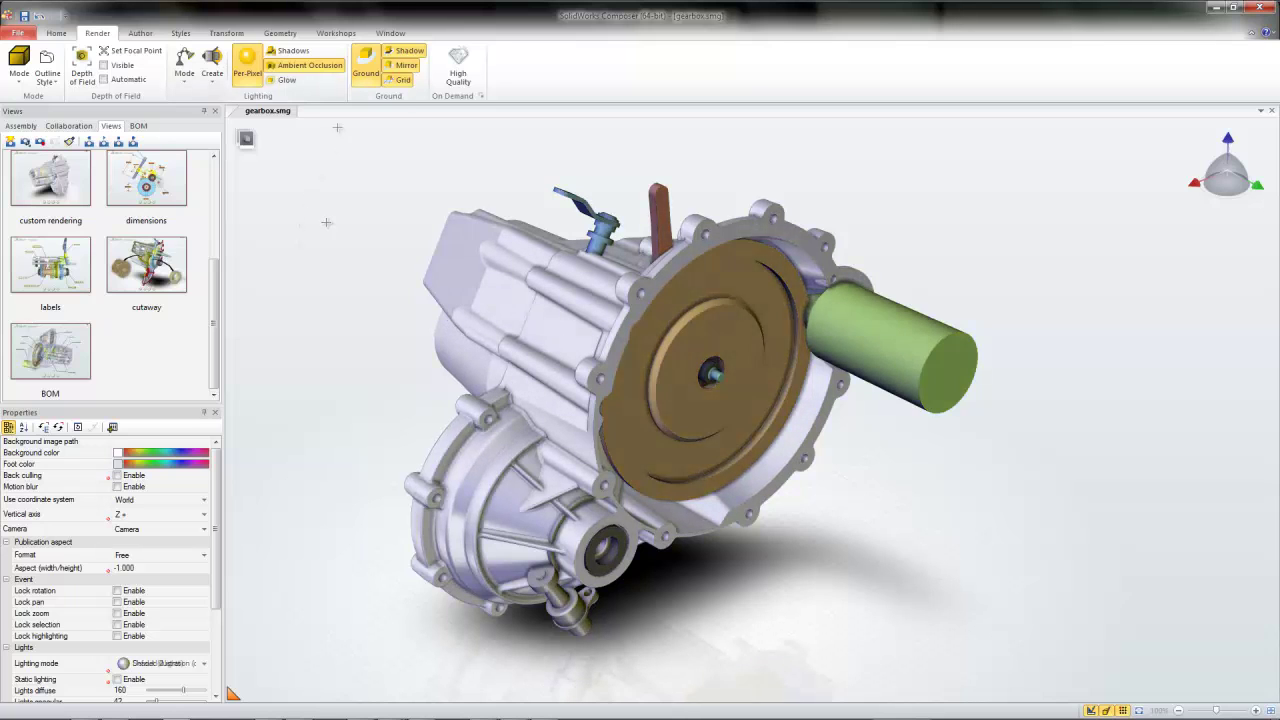
Toggle the Ground, Shadow and Mirror floor reflection off and back on
click(362, 72)
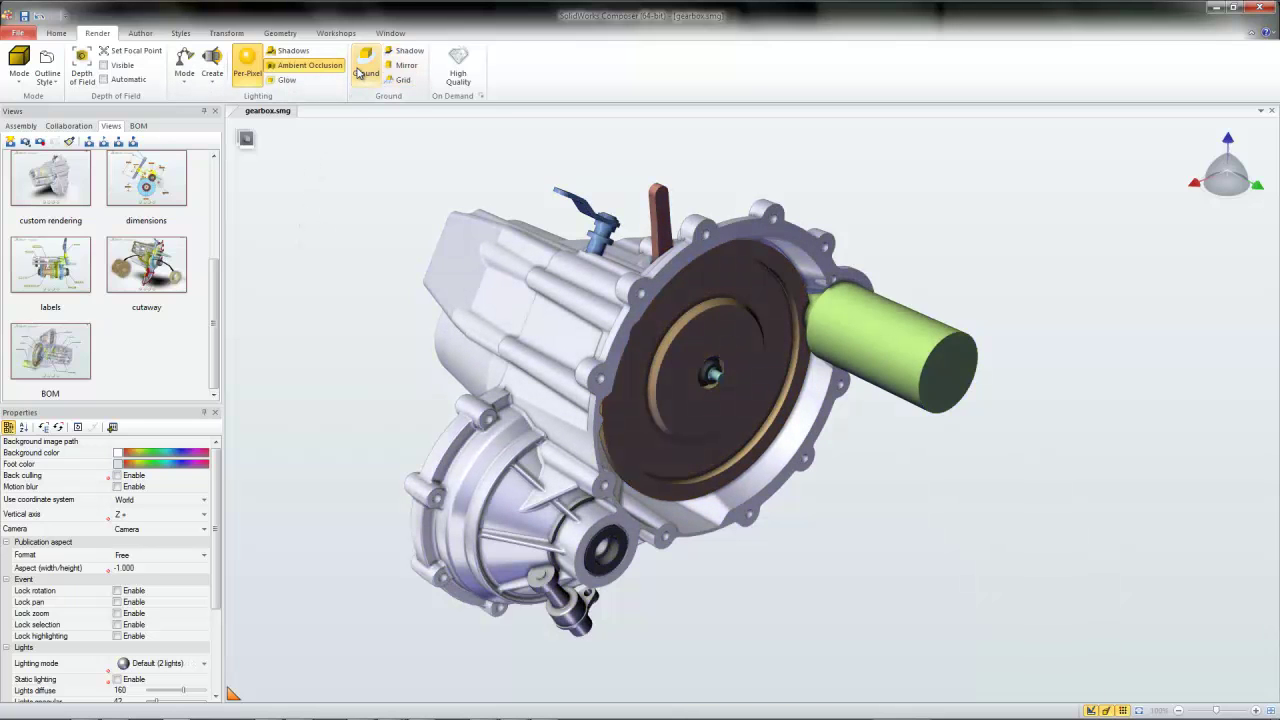
click(367, 76)
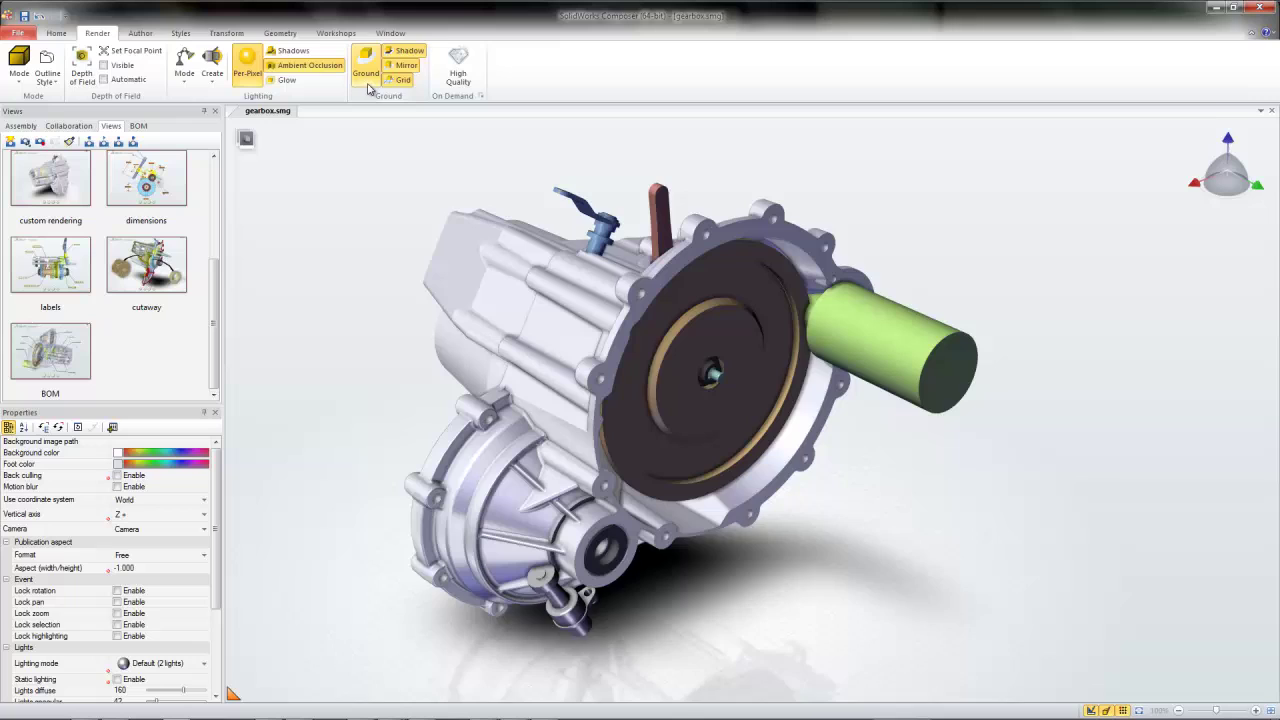
click(368, 86)
click(405, 52)
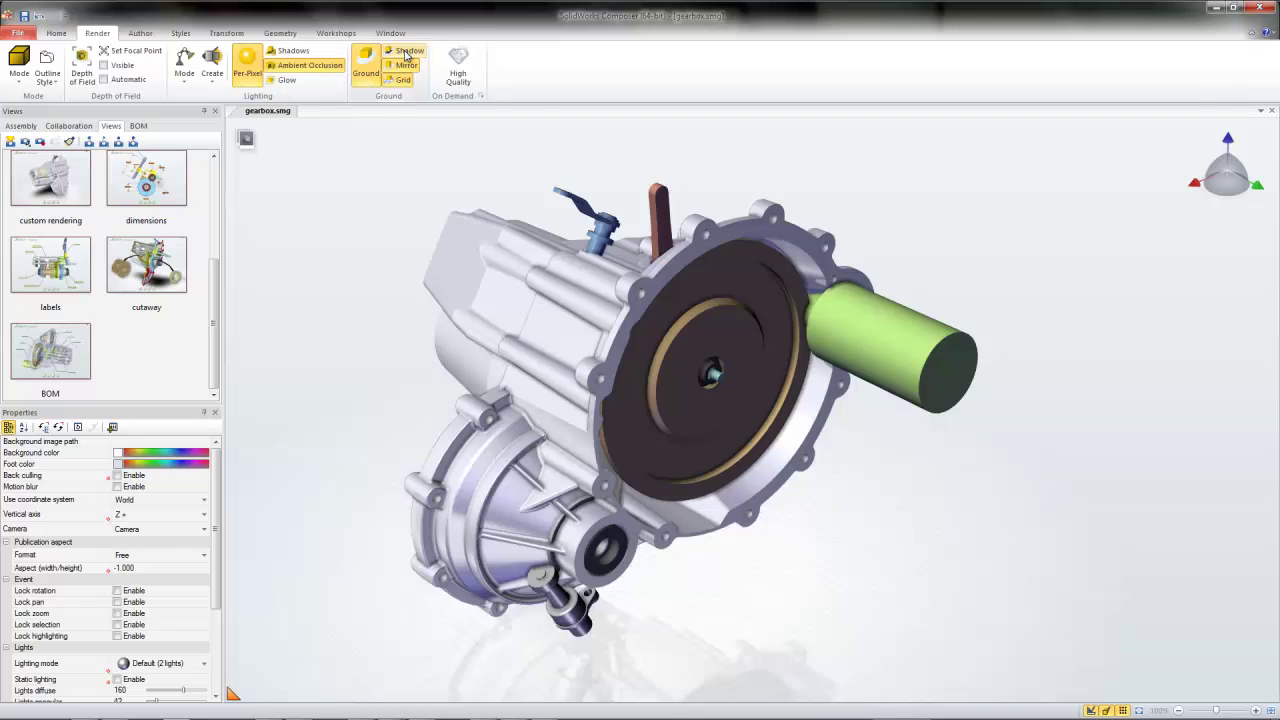
click(405, 52)
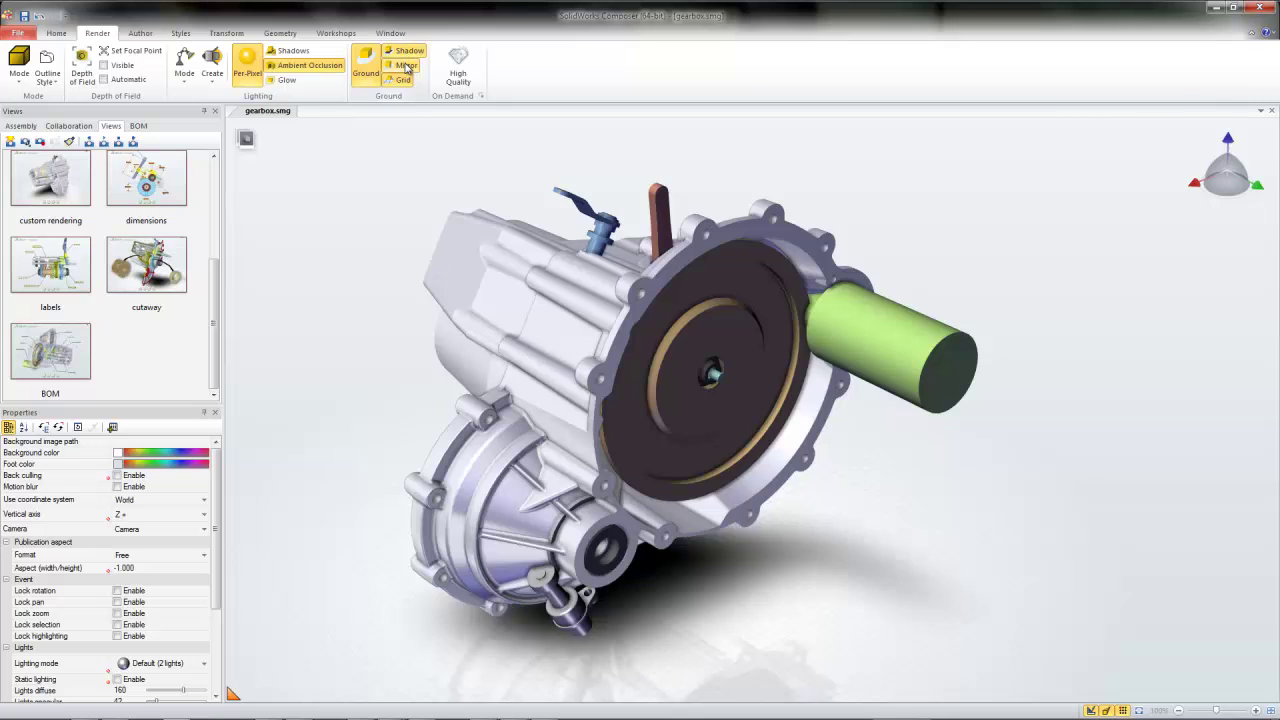
click(406, 66)
click(406, 66)
Label the housing 'Gear box' at upper left, then start a red arrow toward the green cylinder end
click(140, 33)
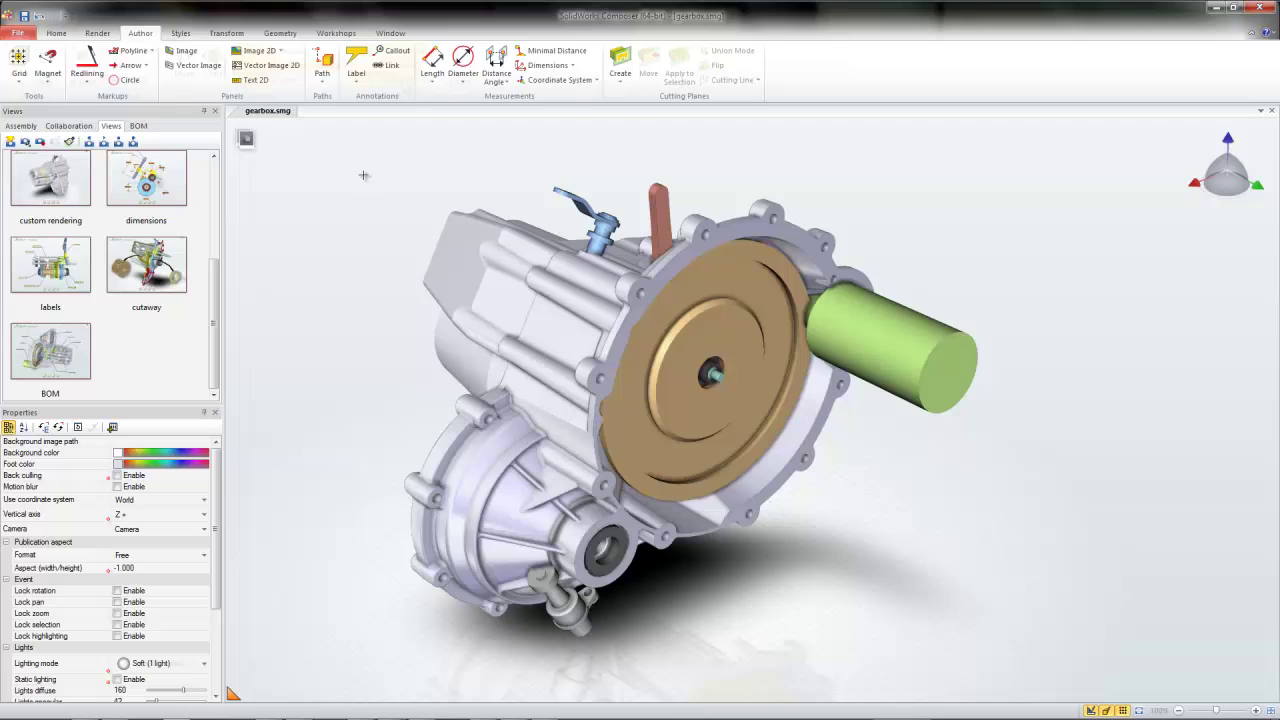
click(357, 66)
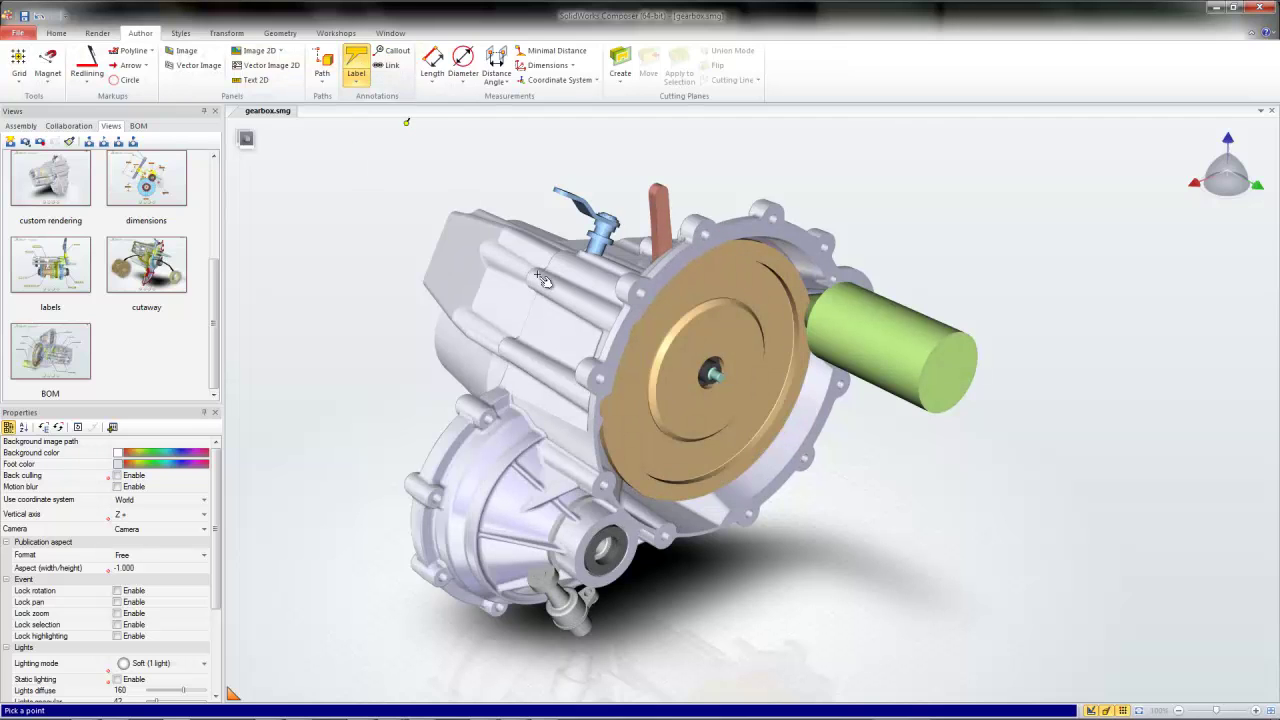
click(476, 231)
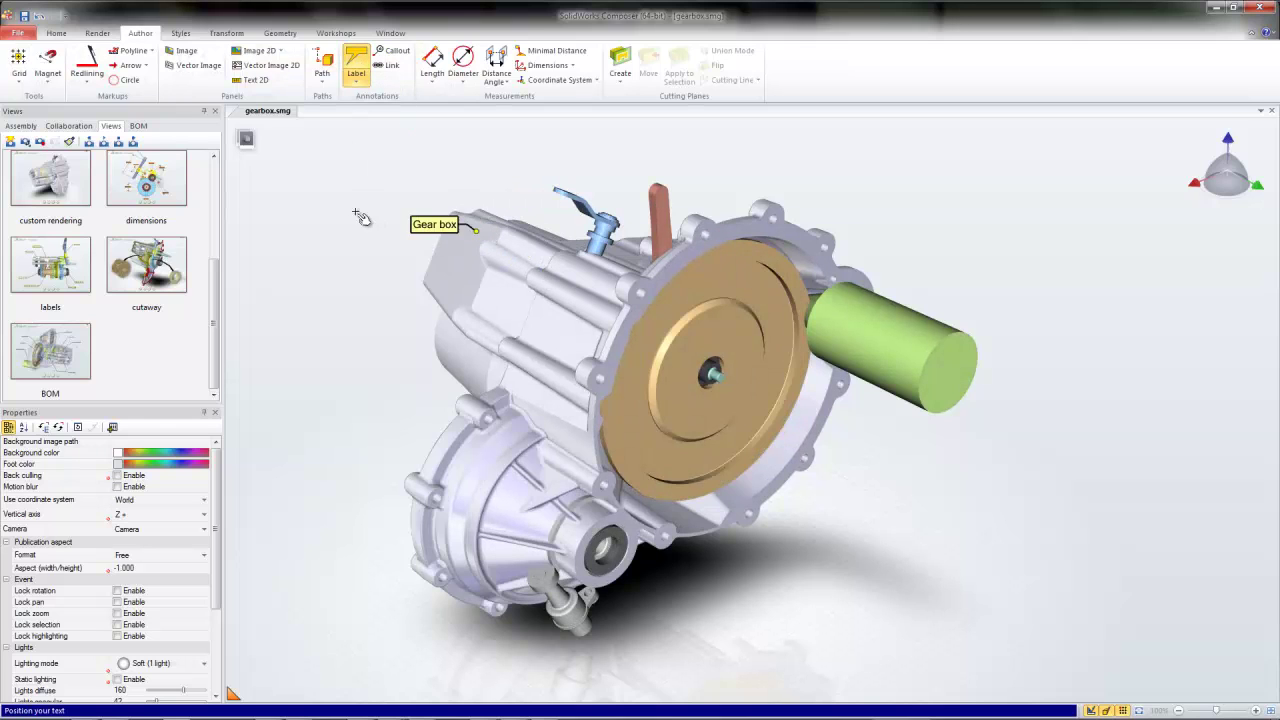
click(292, 168)
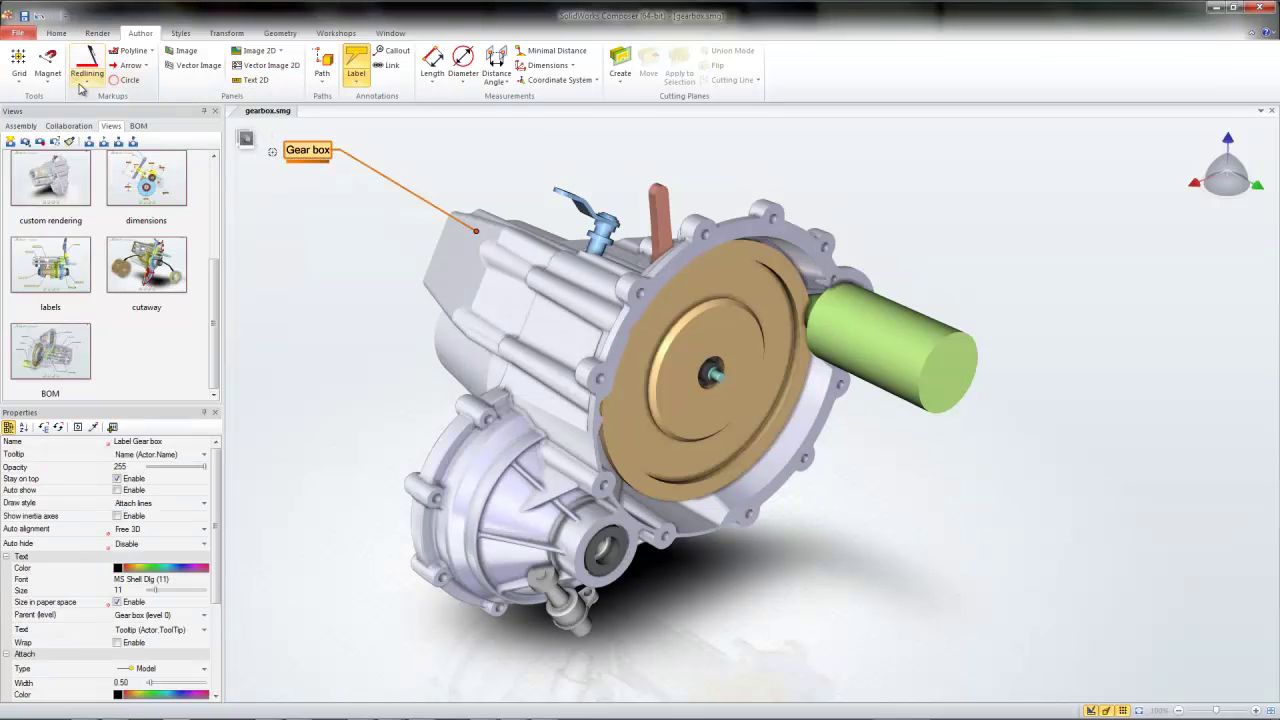
click(129, 65)
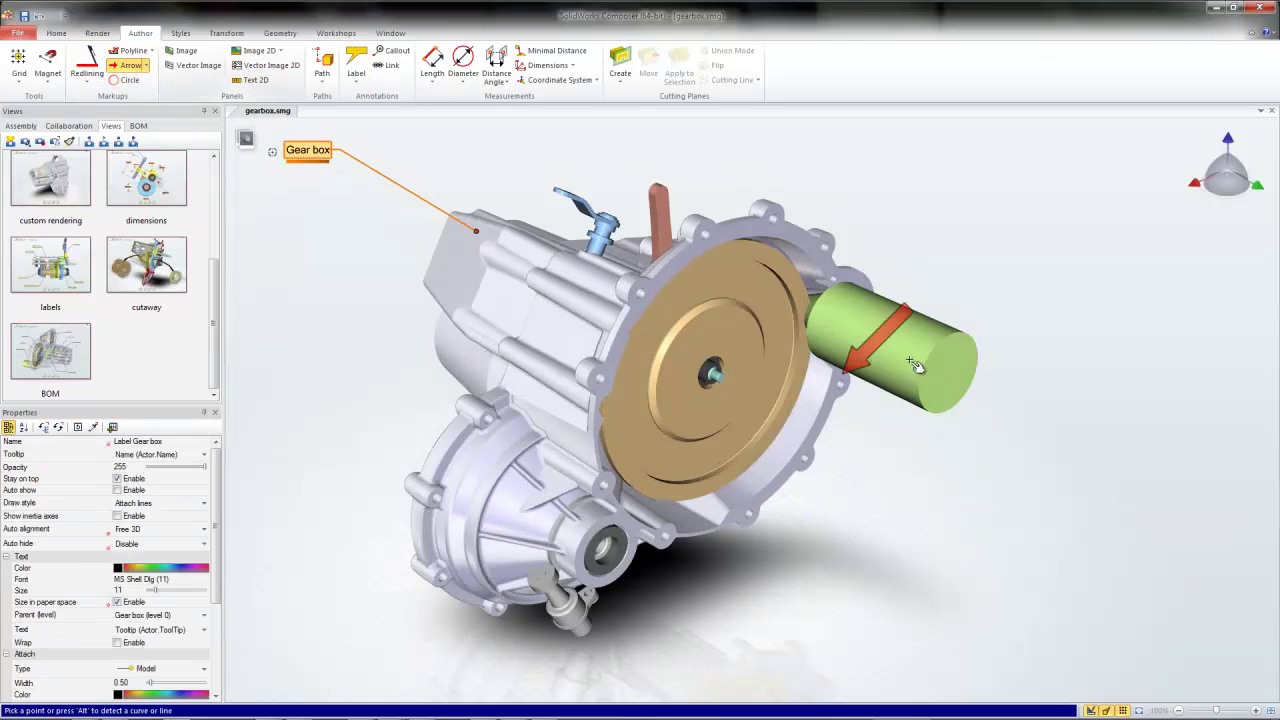
click(975, 381)
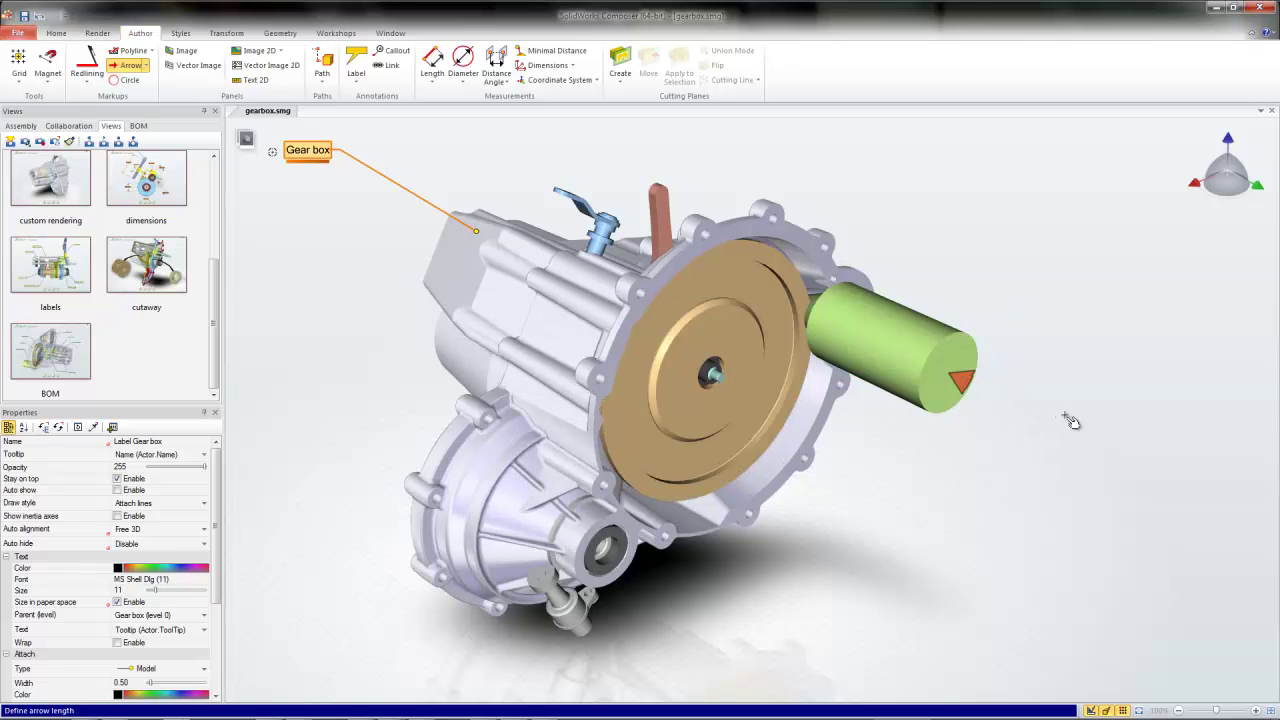
Point the arrow at the starter cylinder end and dimension the flange diameter as 289.97 mm
click(1116, 450)
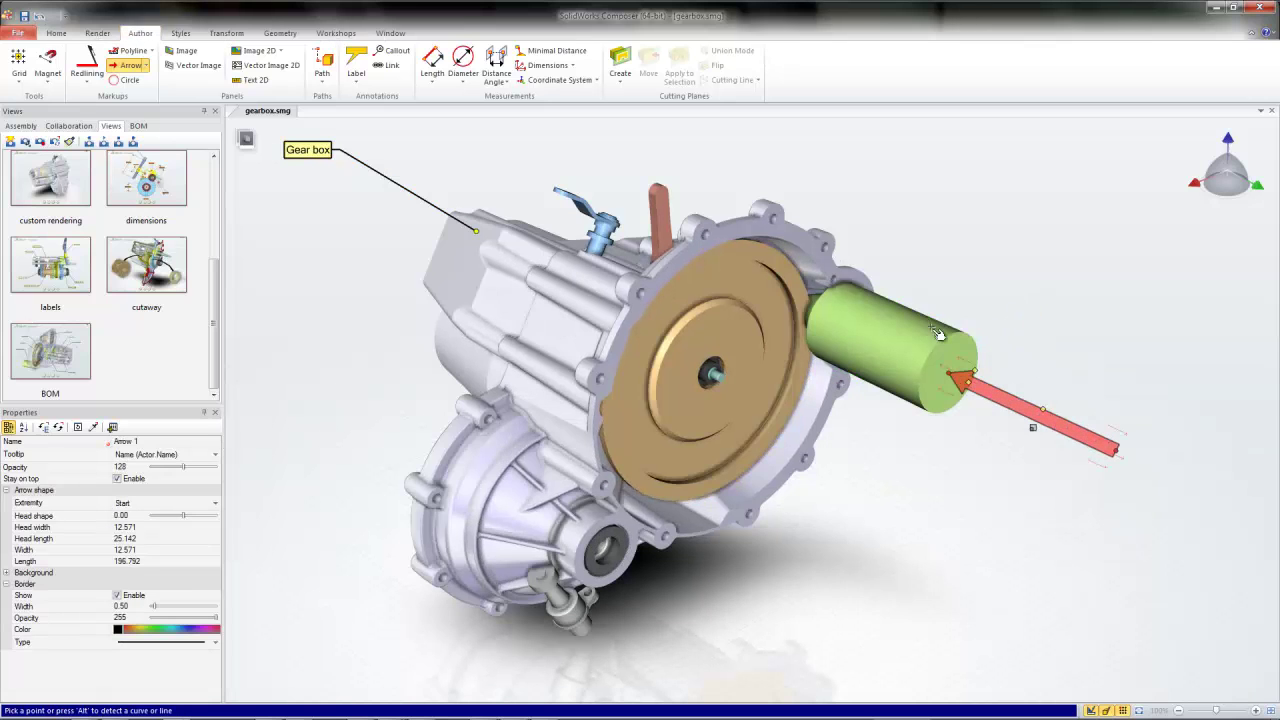
click(463, 62)
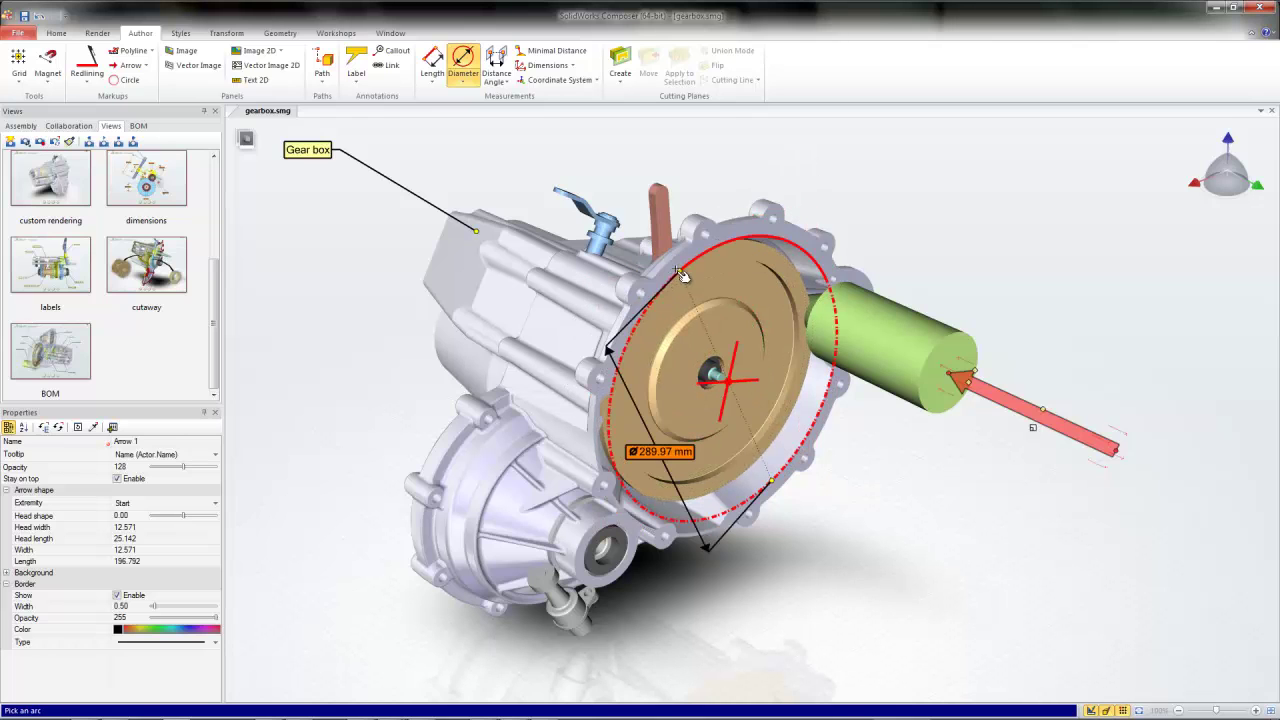
click(640, 466)
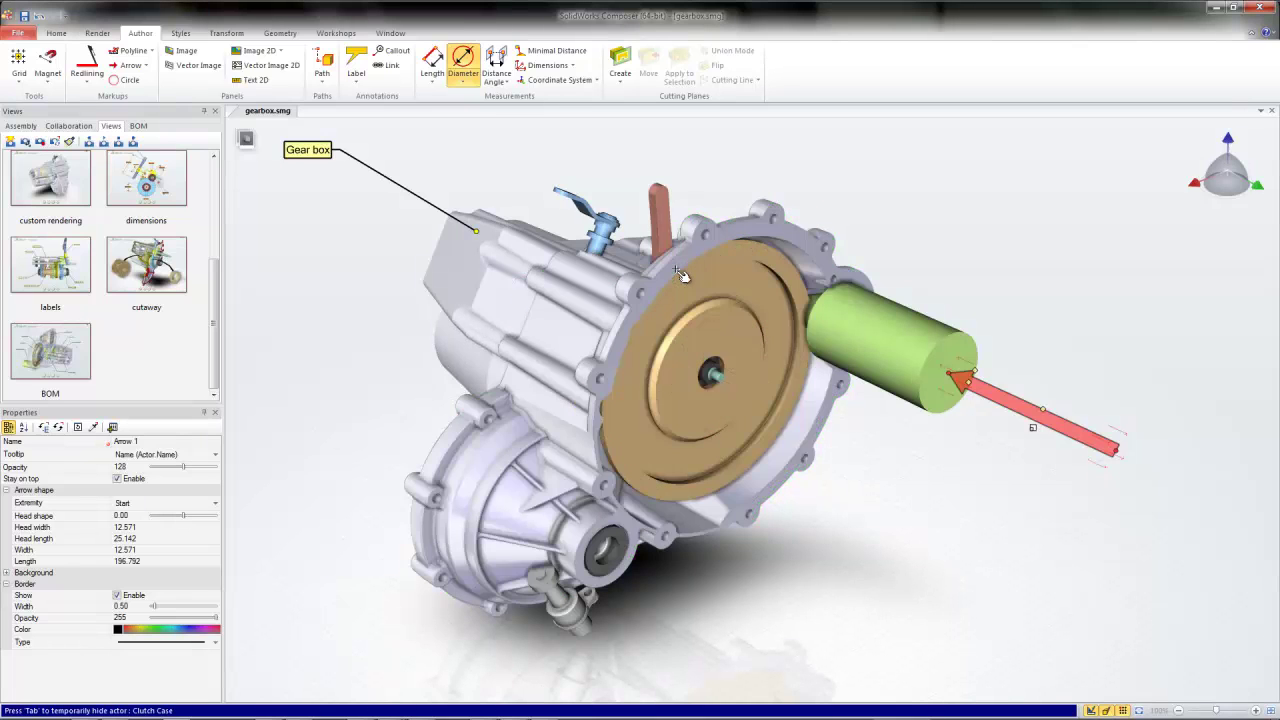
click(929, 477)
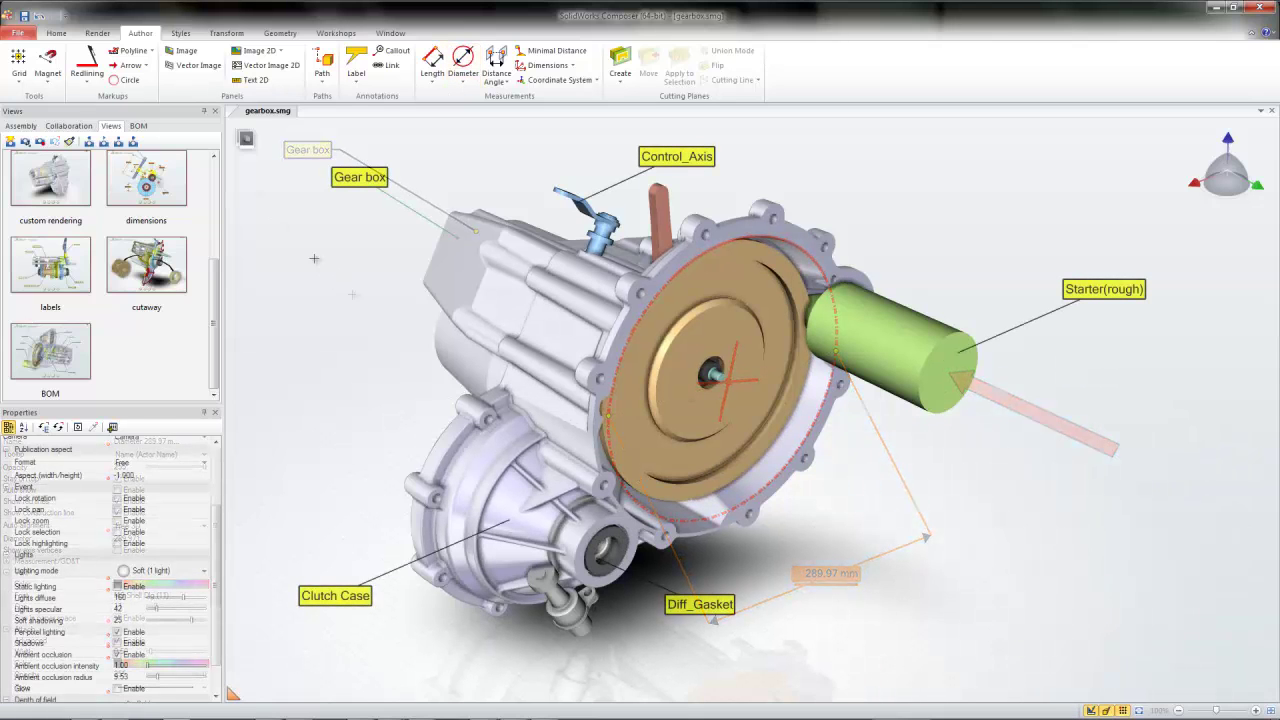
Apply a new blue curved-leader style to the Gear box, Starter(rough), Diff_Gasket and Clutch Case labels
click(183, 33)
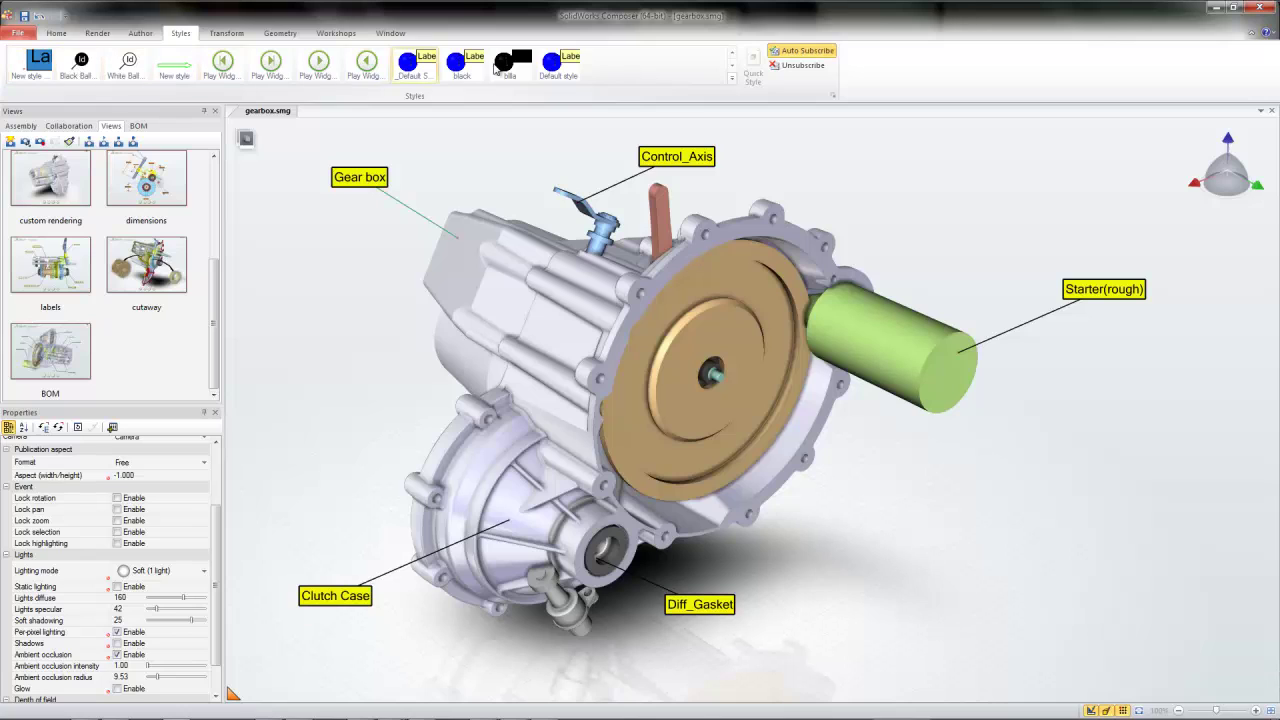
click(358, 177)
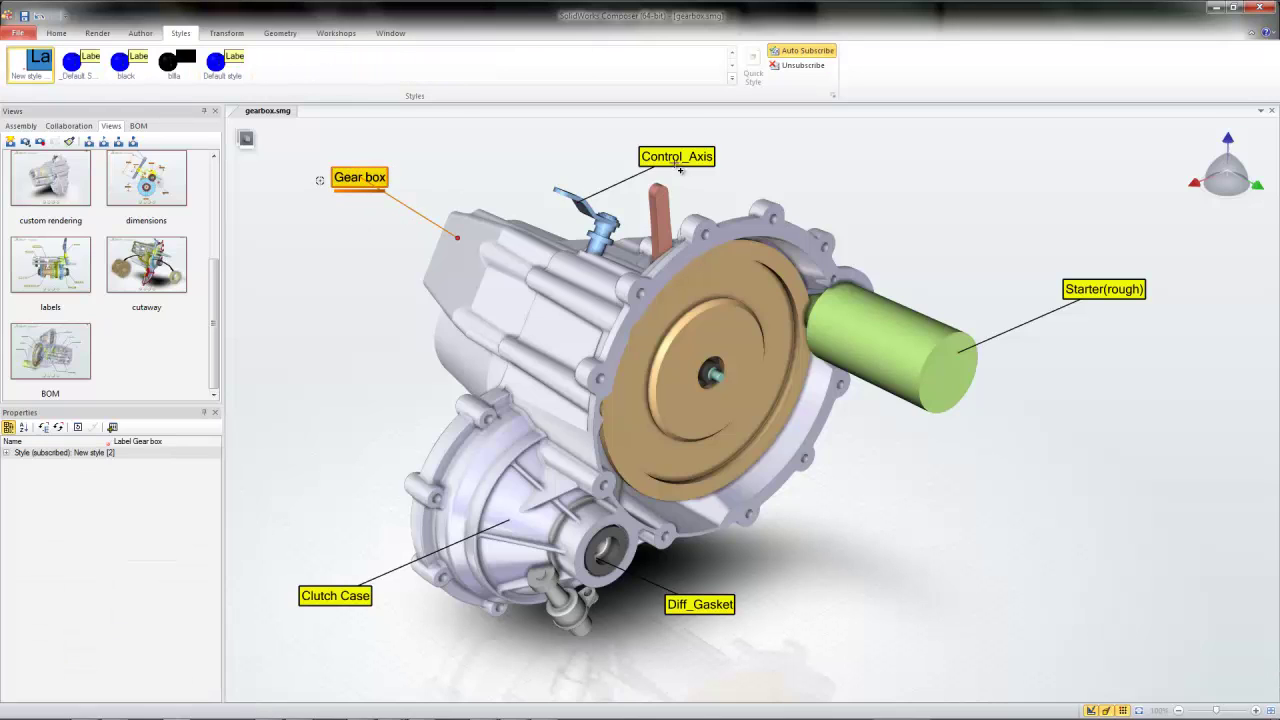
ctrl+click(1104, 289)
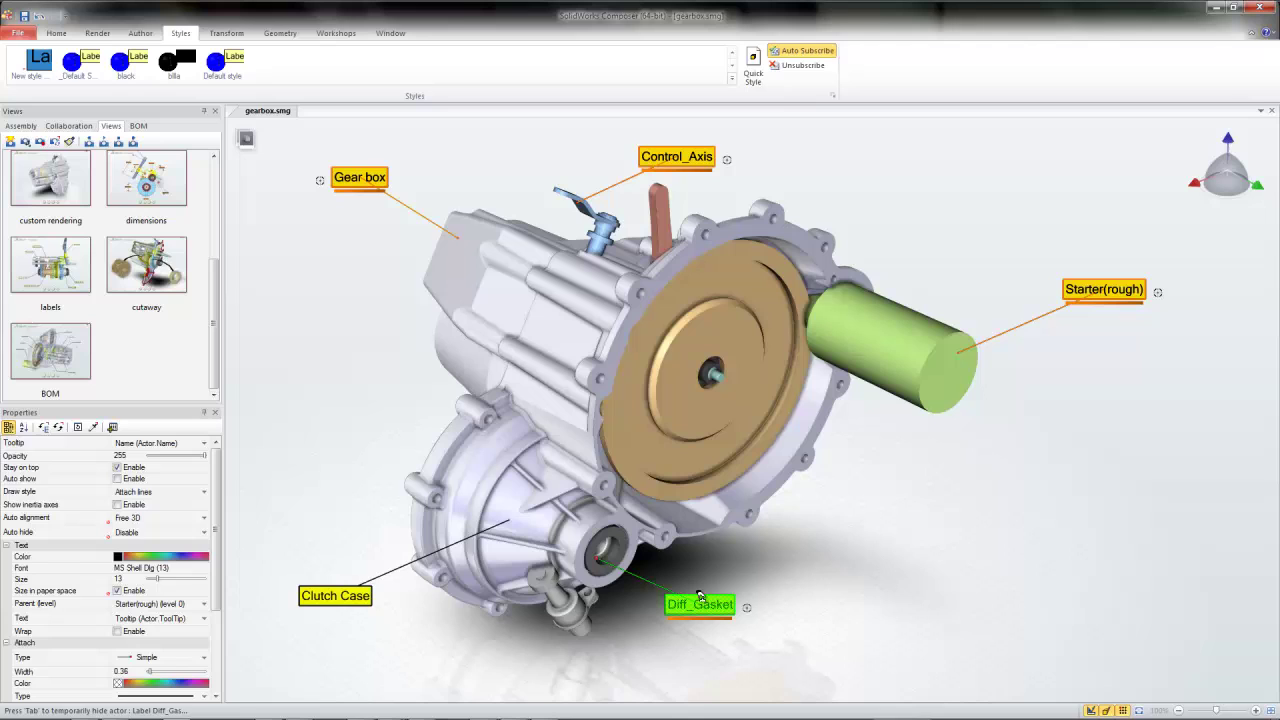
ctrl+click(700, 604)
ctrl+click(306, 596)
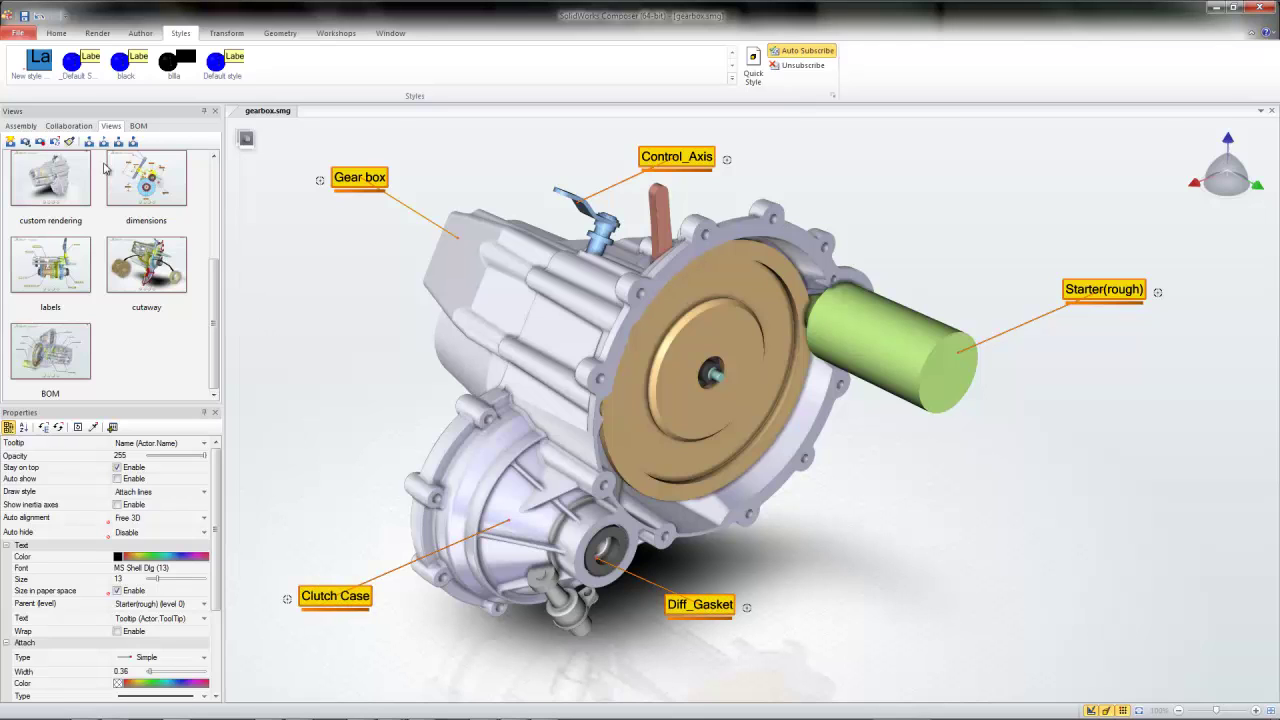
click(39, 62)
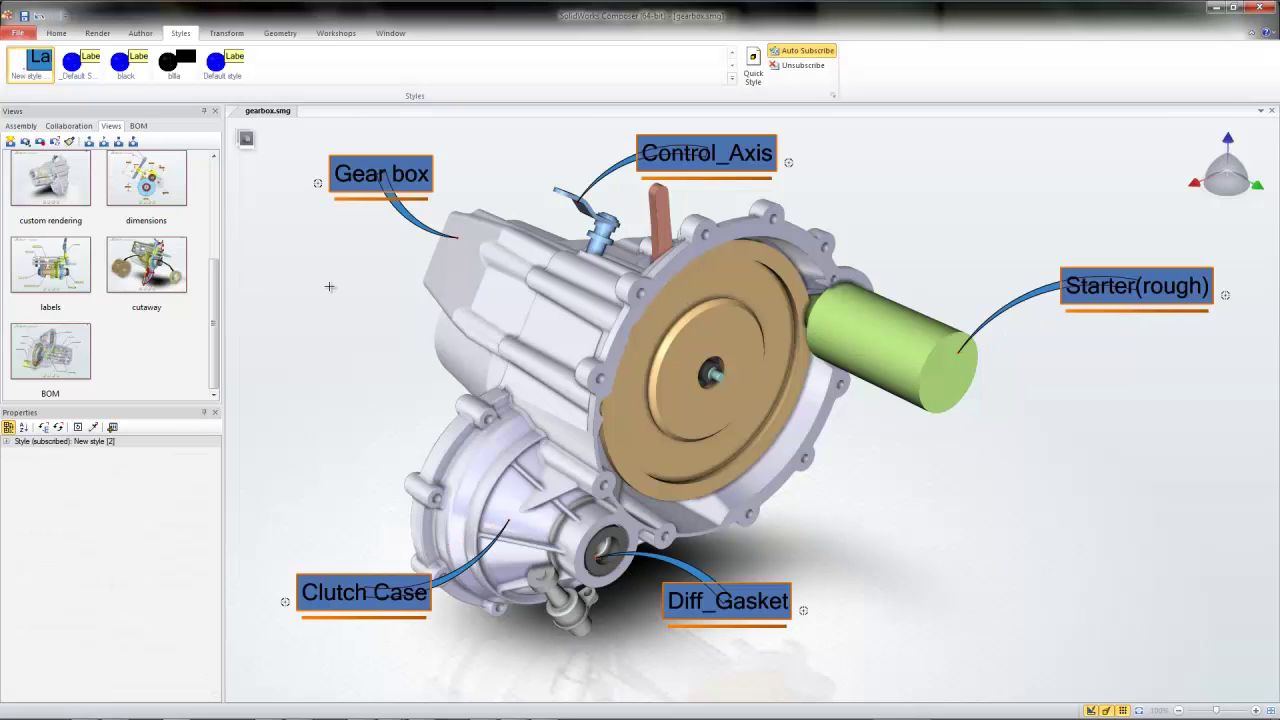
click(364, 339)
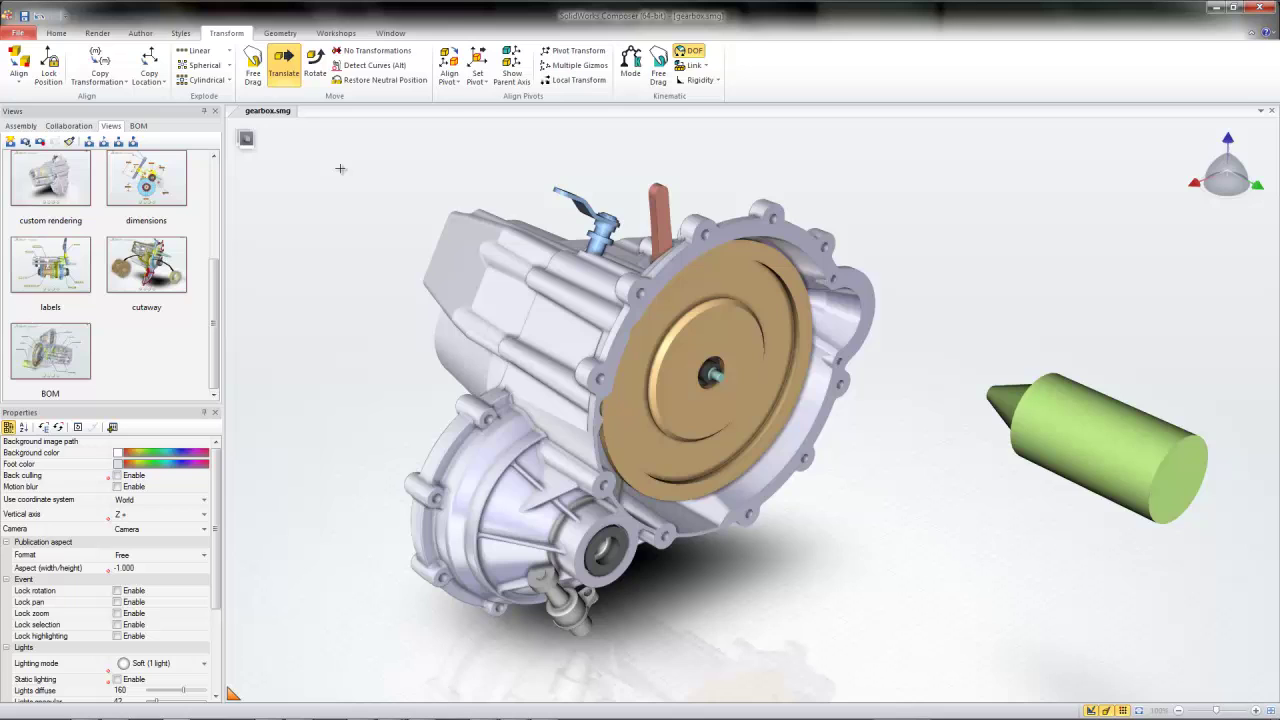
Align the green starter cylinder's end face plane-to-plane onto the gearbox bore face
click(19, 80)
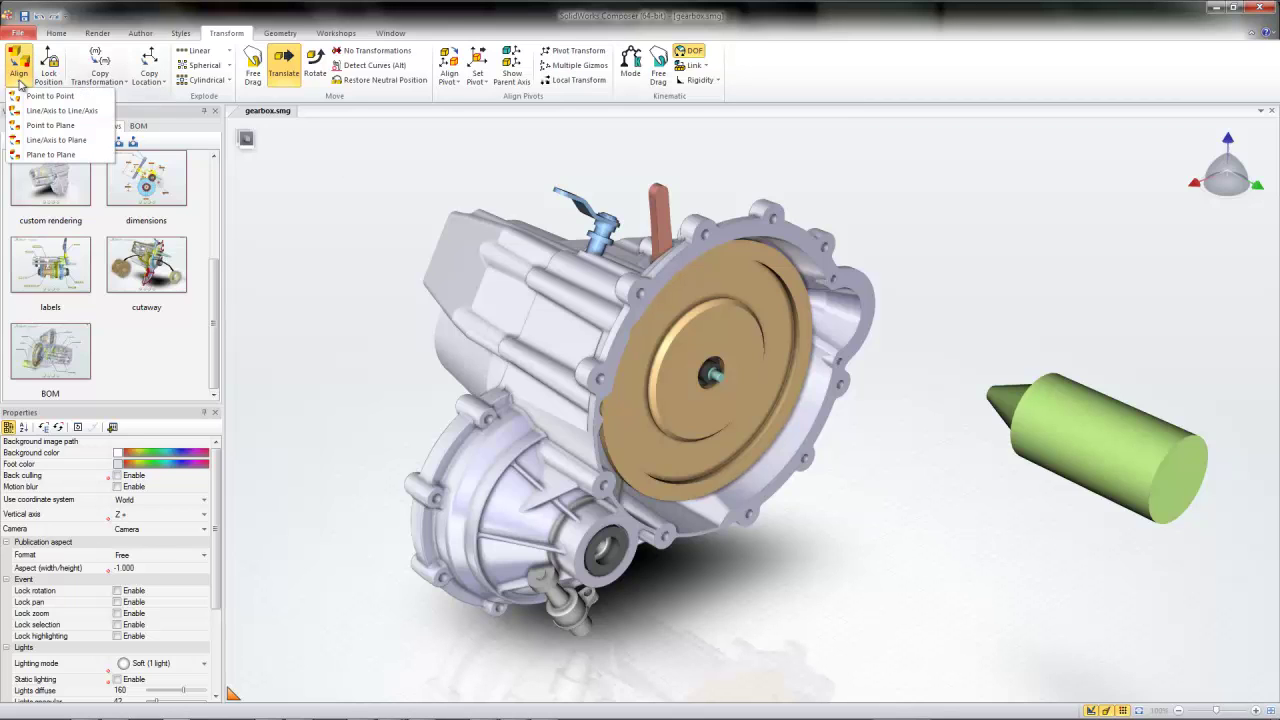
click(40, 148)
click(1196, 489)
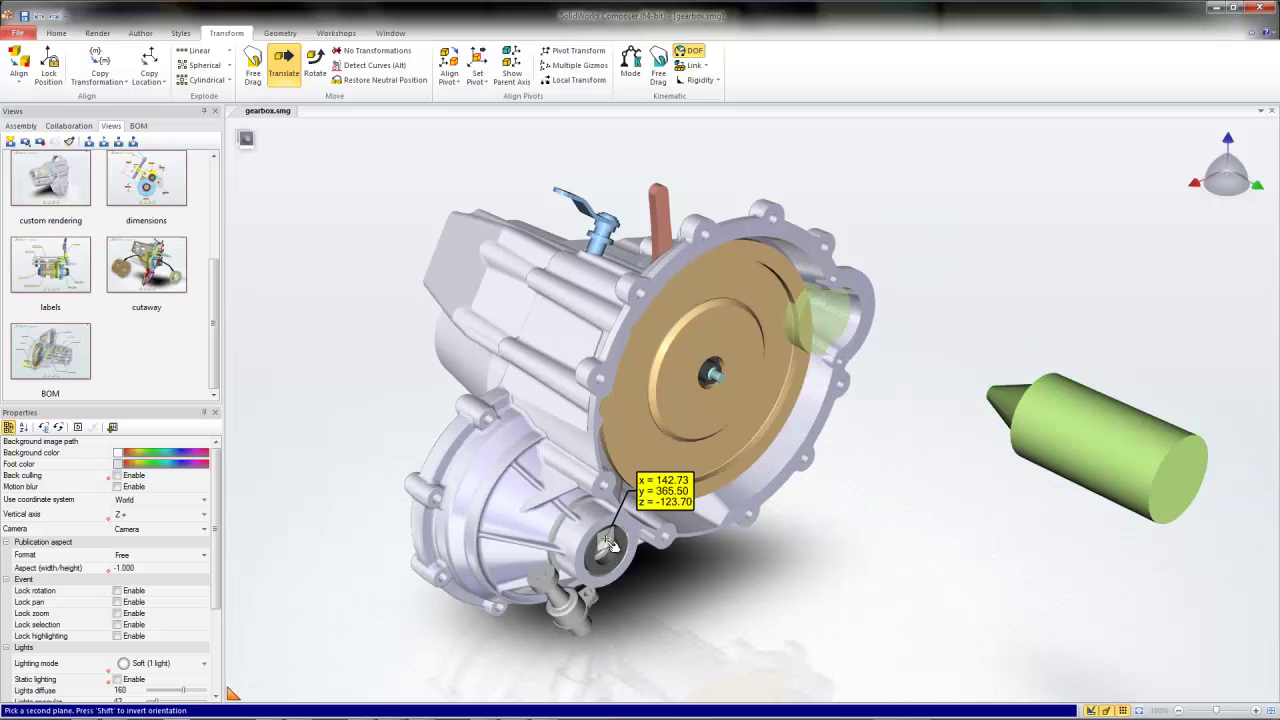
click(694, 522)
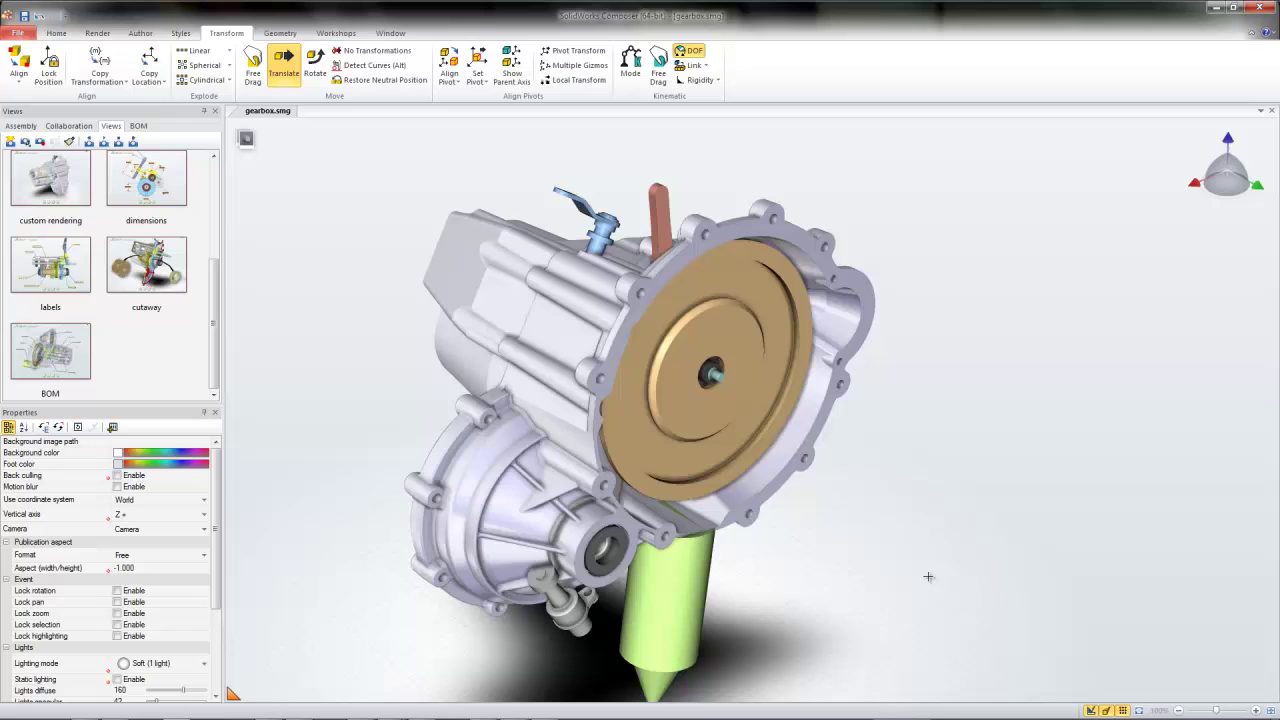
click(188, 52)
drag(372, 186, 790, 535)
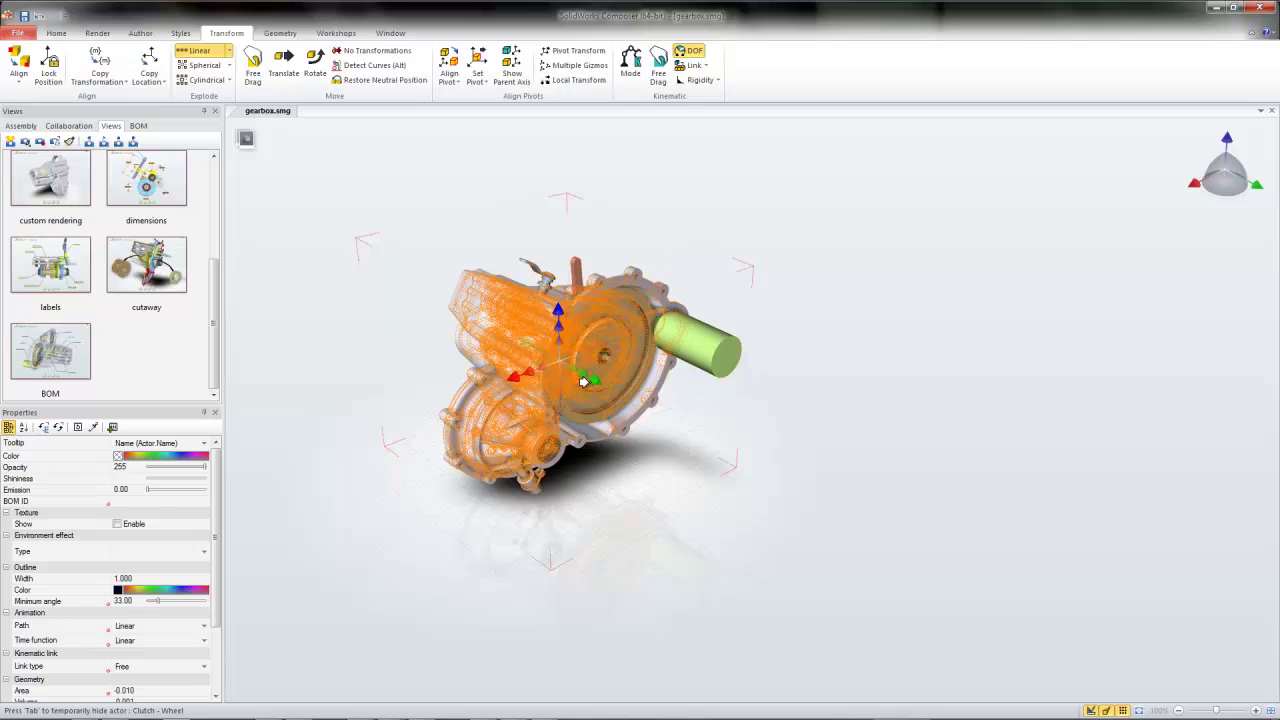
drag(584, 382, 917, 526)
click(347, 245)
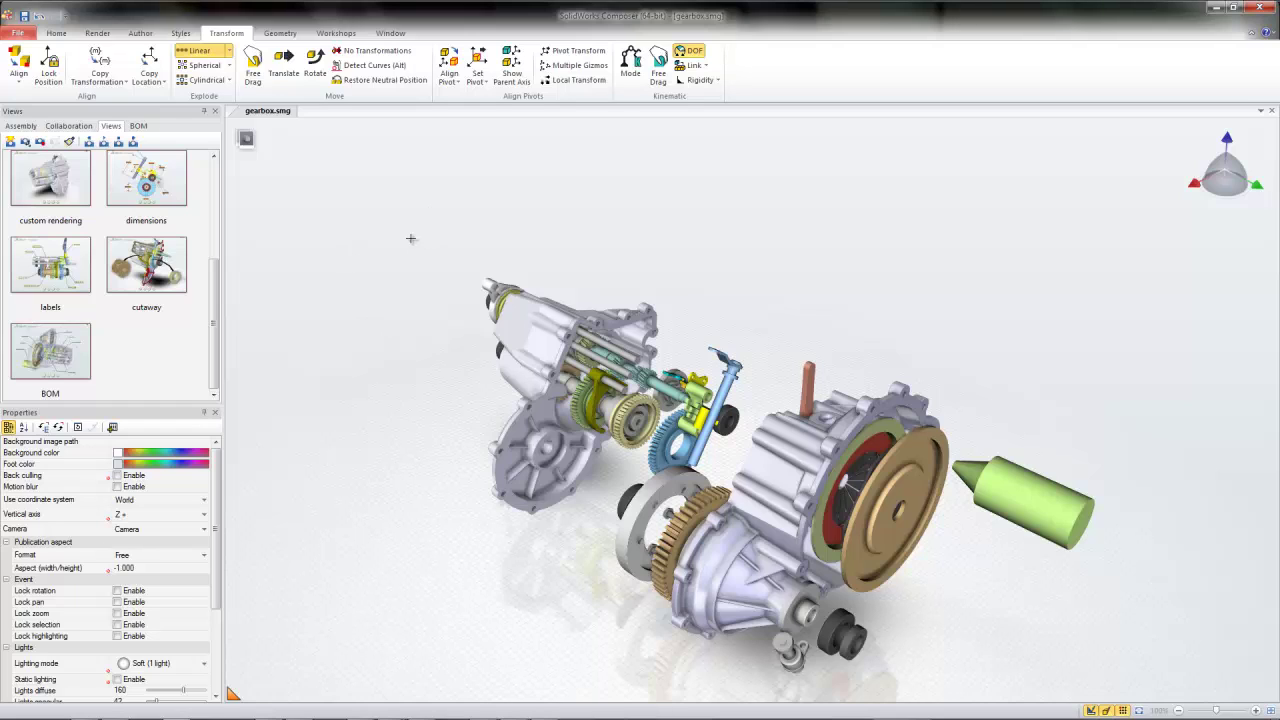
drag(408, 238, 645, 495)
click(283, 63)
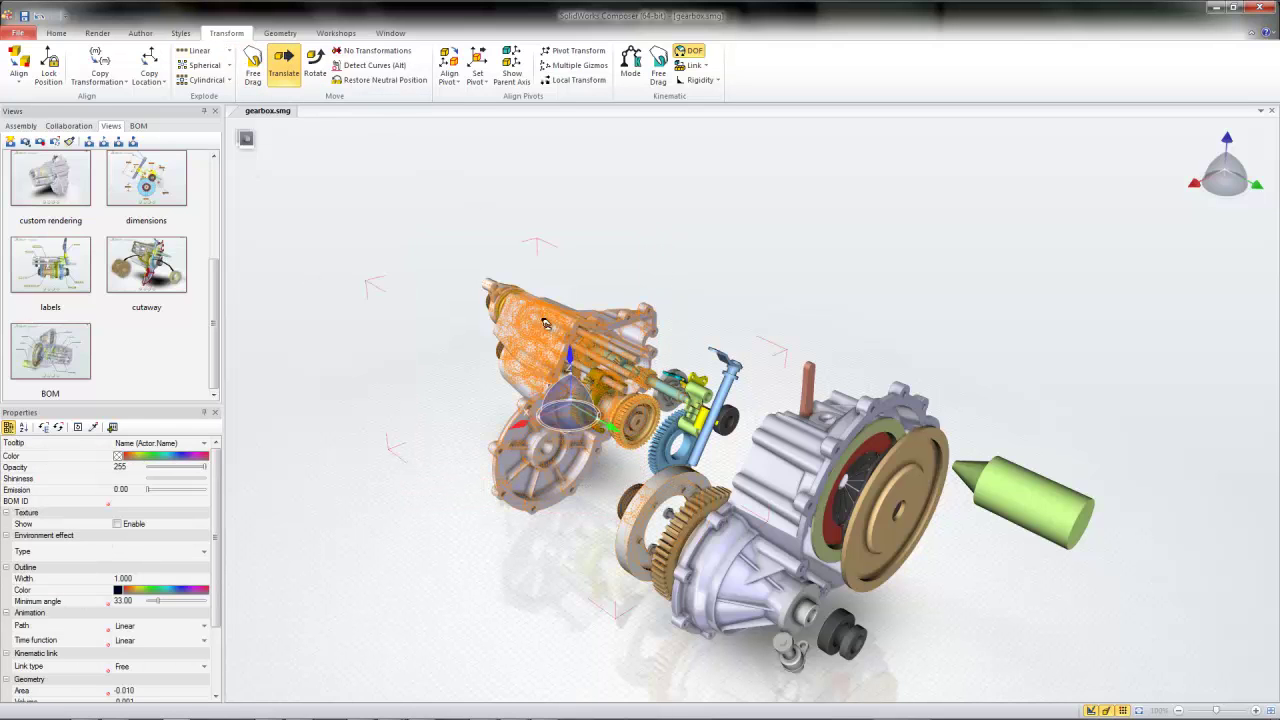
drag(628, 437, 410, 350)
click(594, 503)
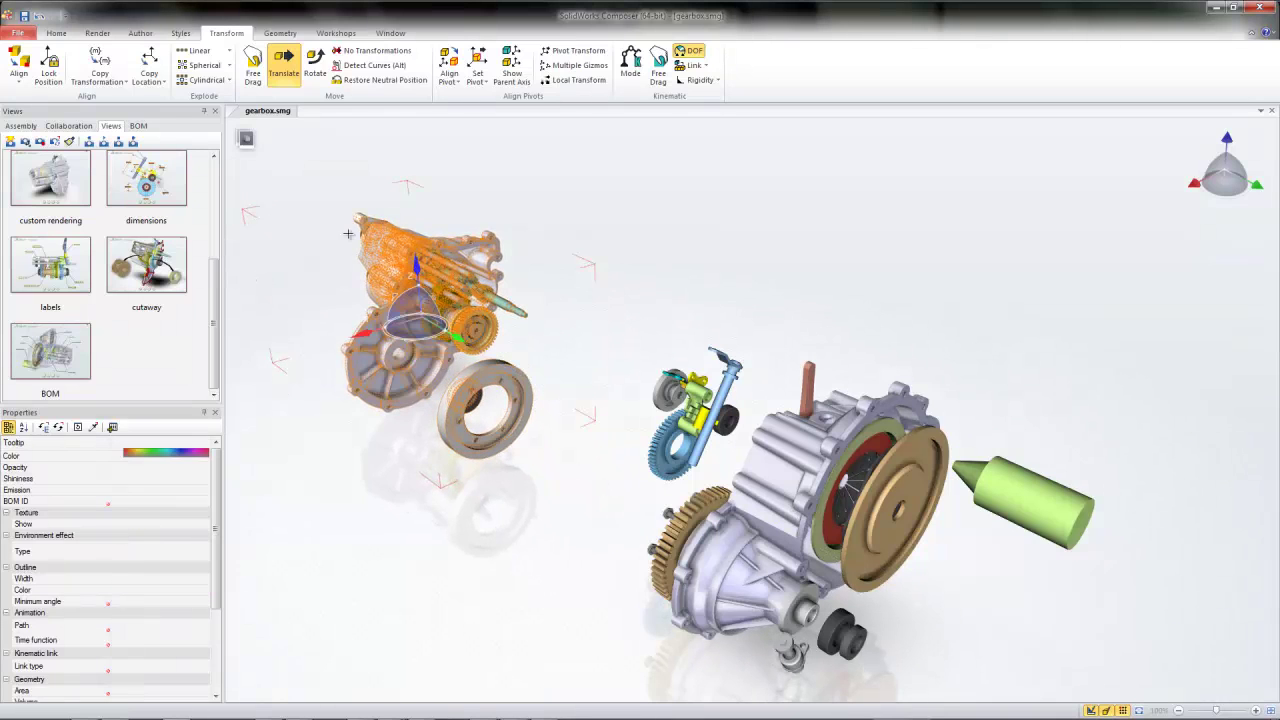
drag(296, 182, 1192, 710)
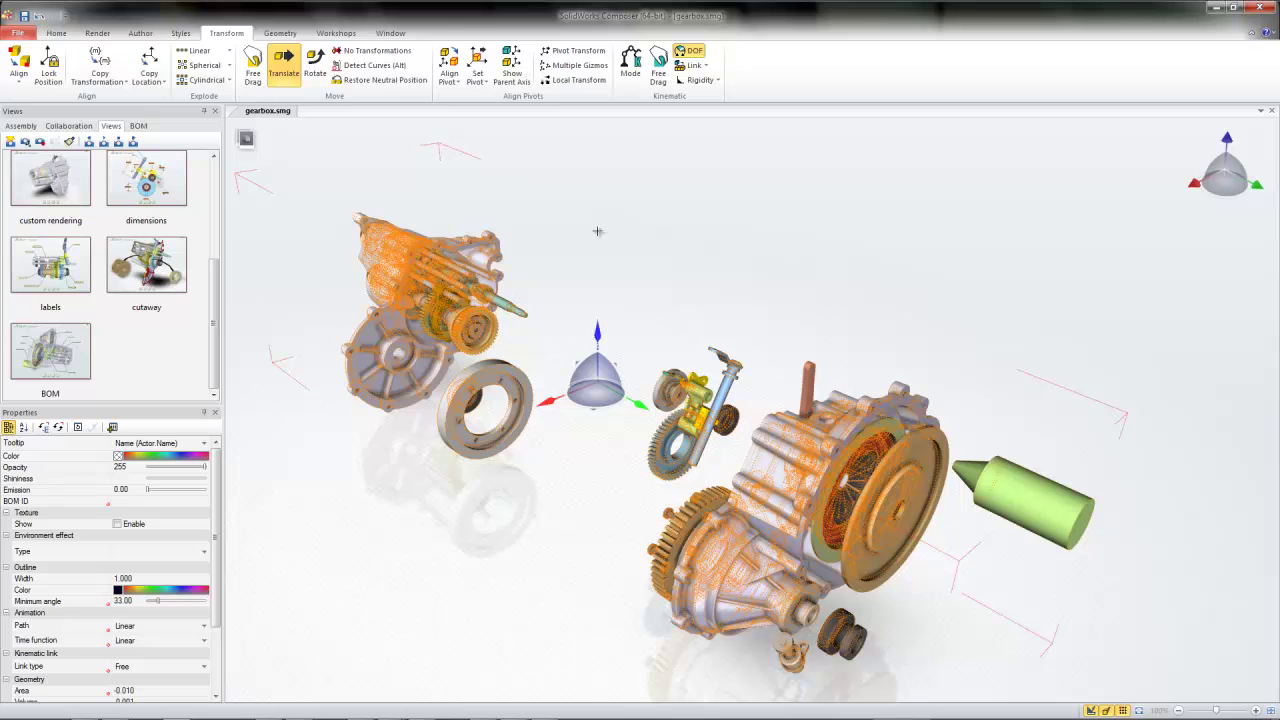
click(382, 80)
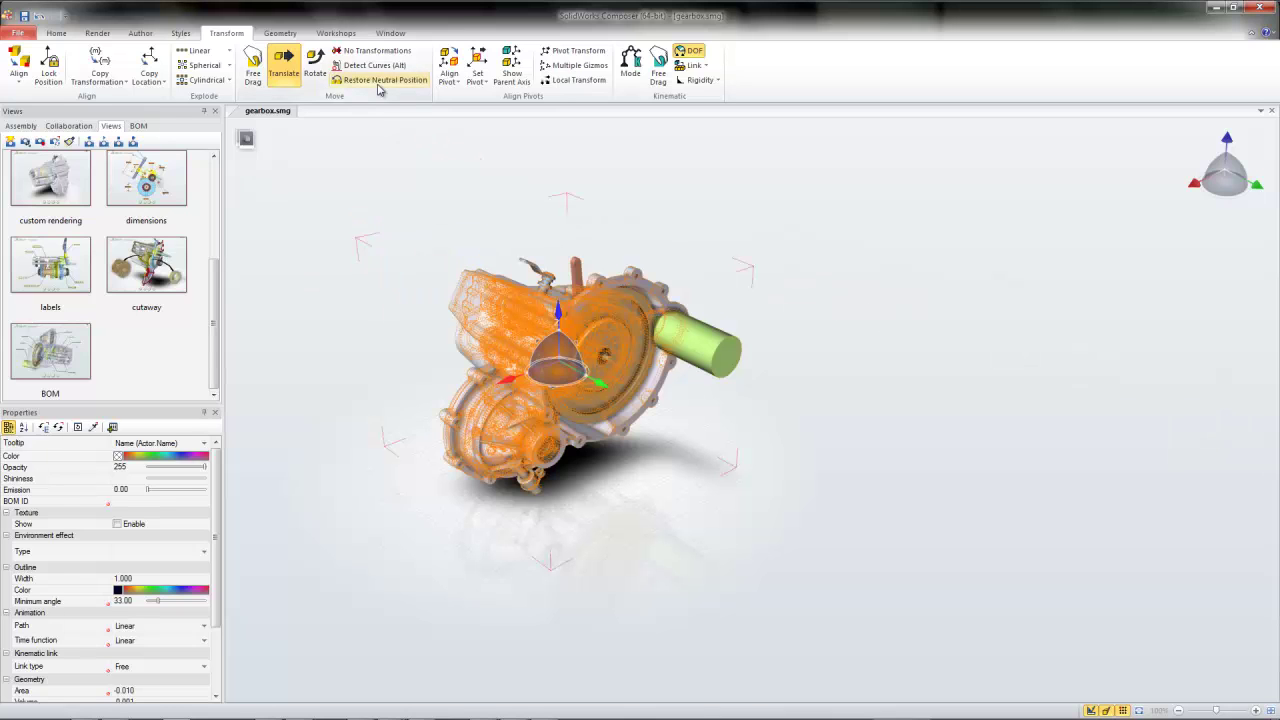
click(797, 330)
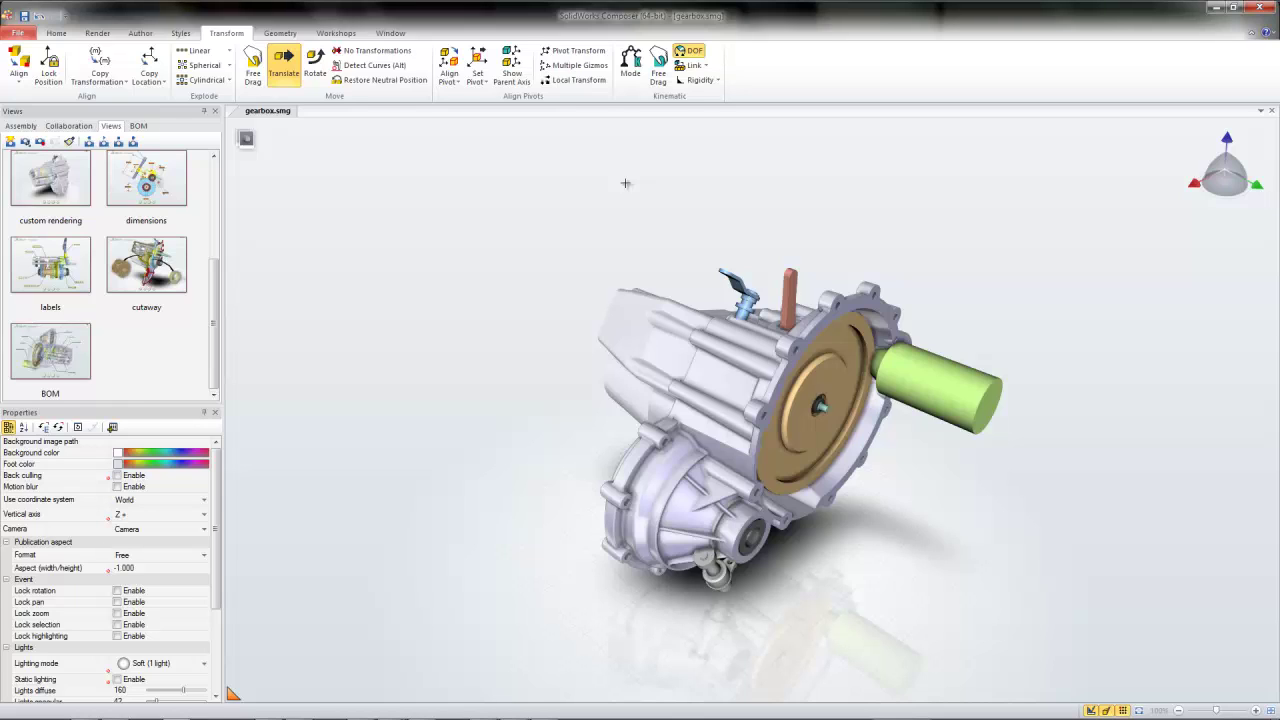
Place a blue disc primitive, then a large blue sphere beside the gearbox
key(alt+g)
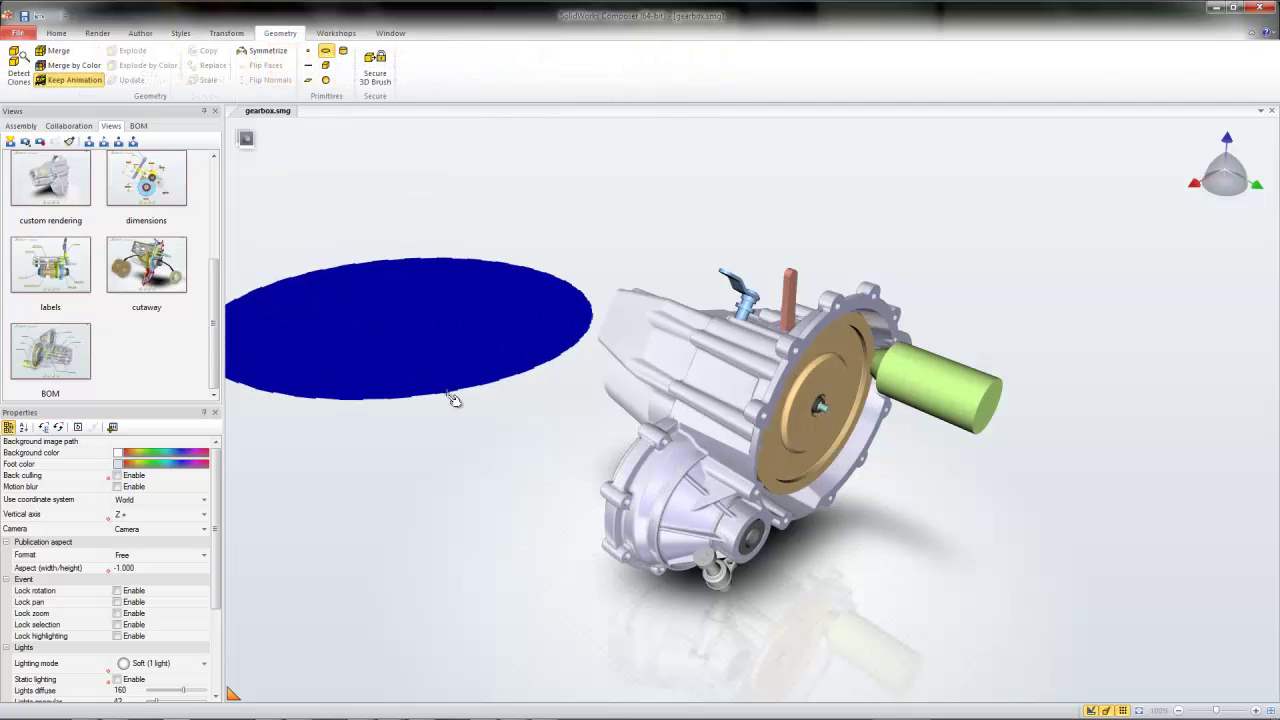
click(438, 352)
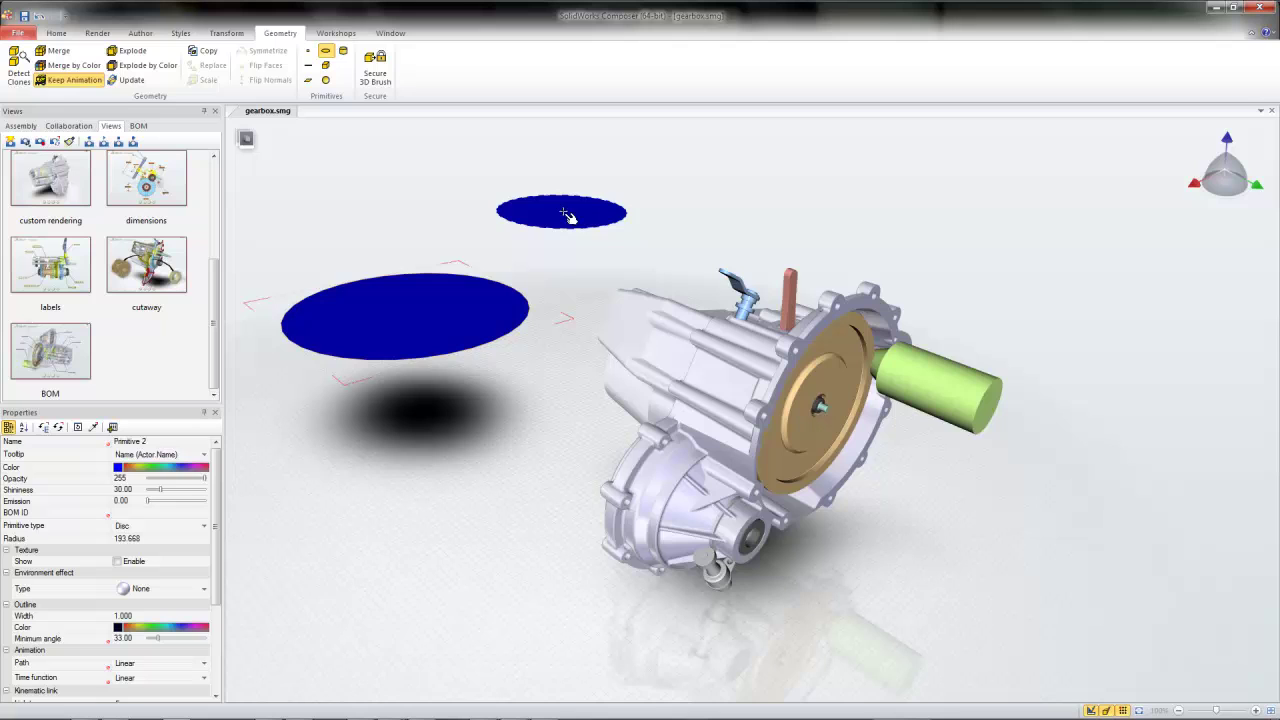
click(325, 81)
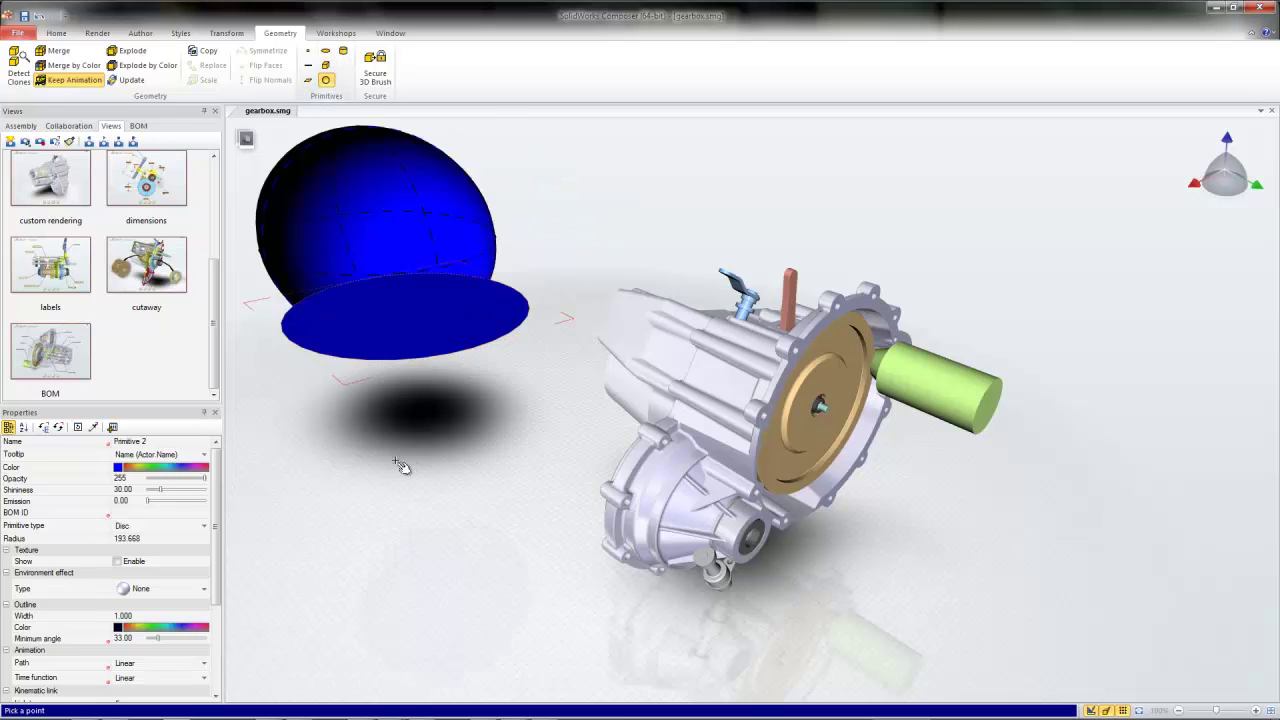
click(513, 478)
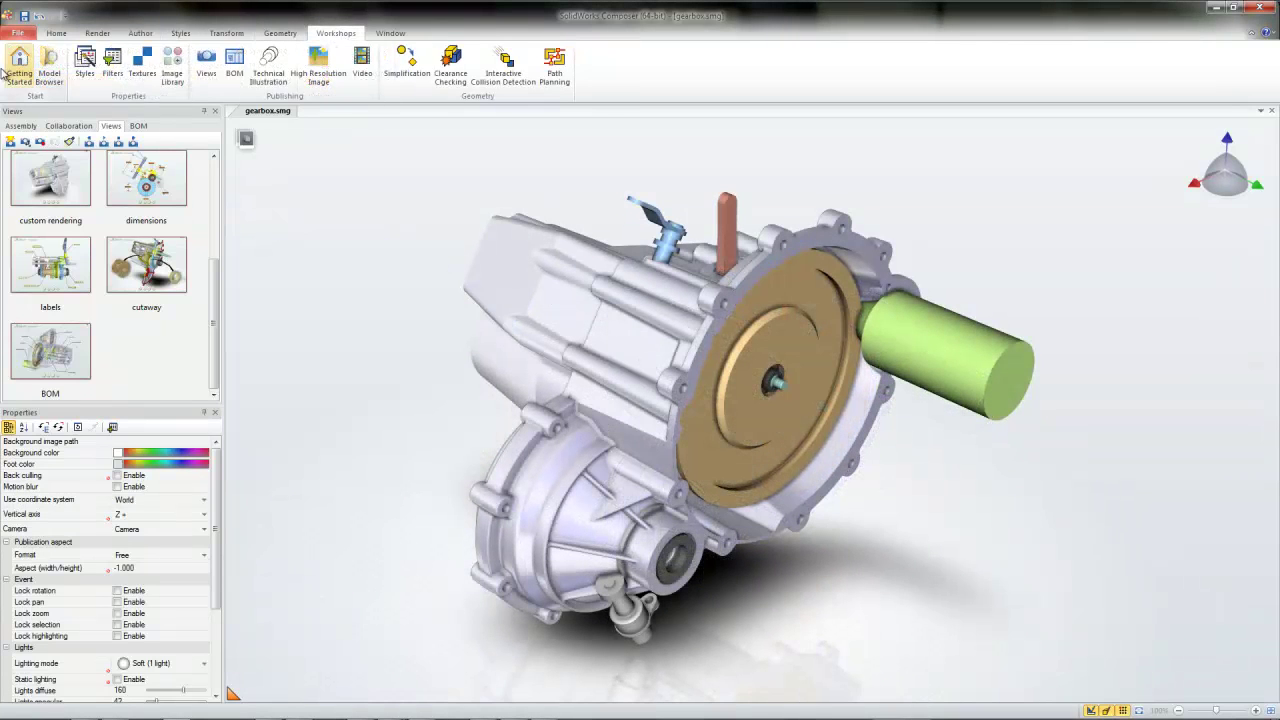
Show the Views Workshop from the Workshops tab
click(206, 62)
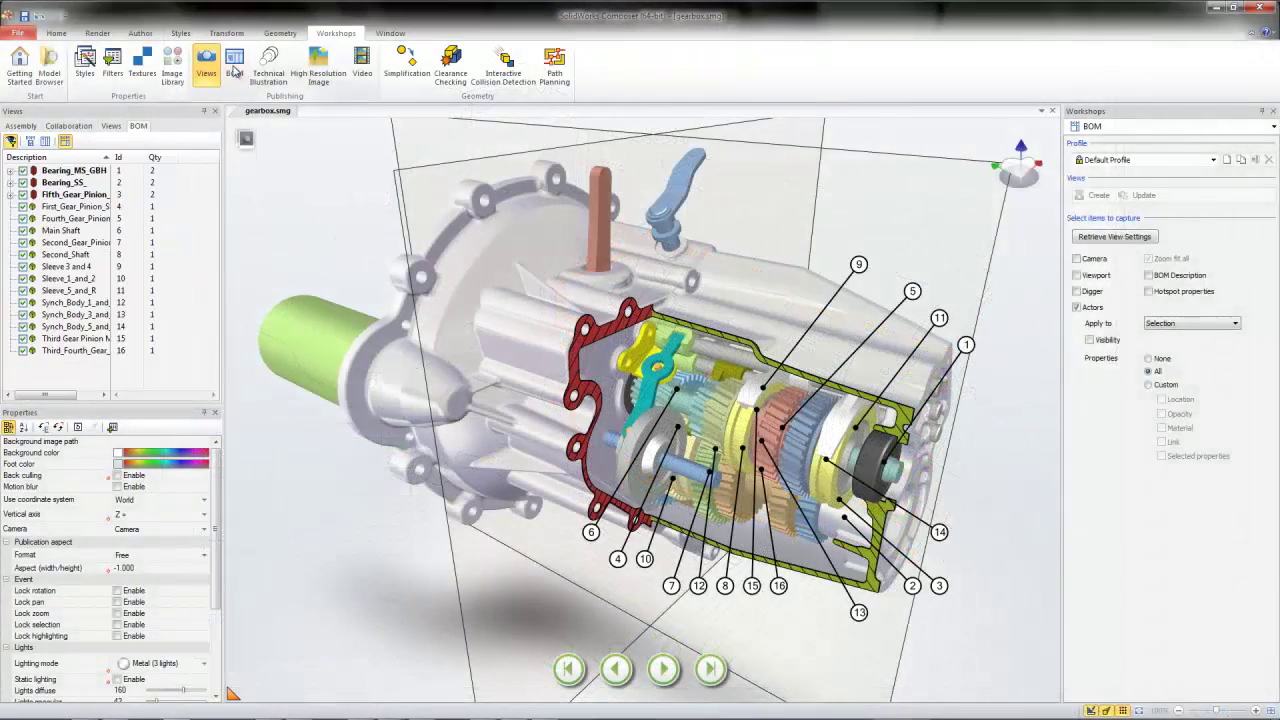
Open the BOM workshop and show the BOM table listing all sixteen parts
click(234, 72)
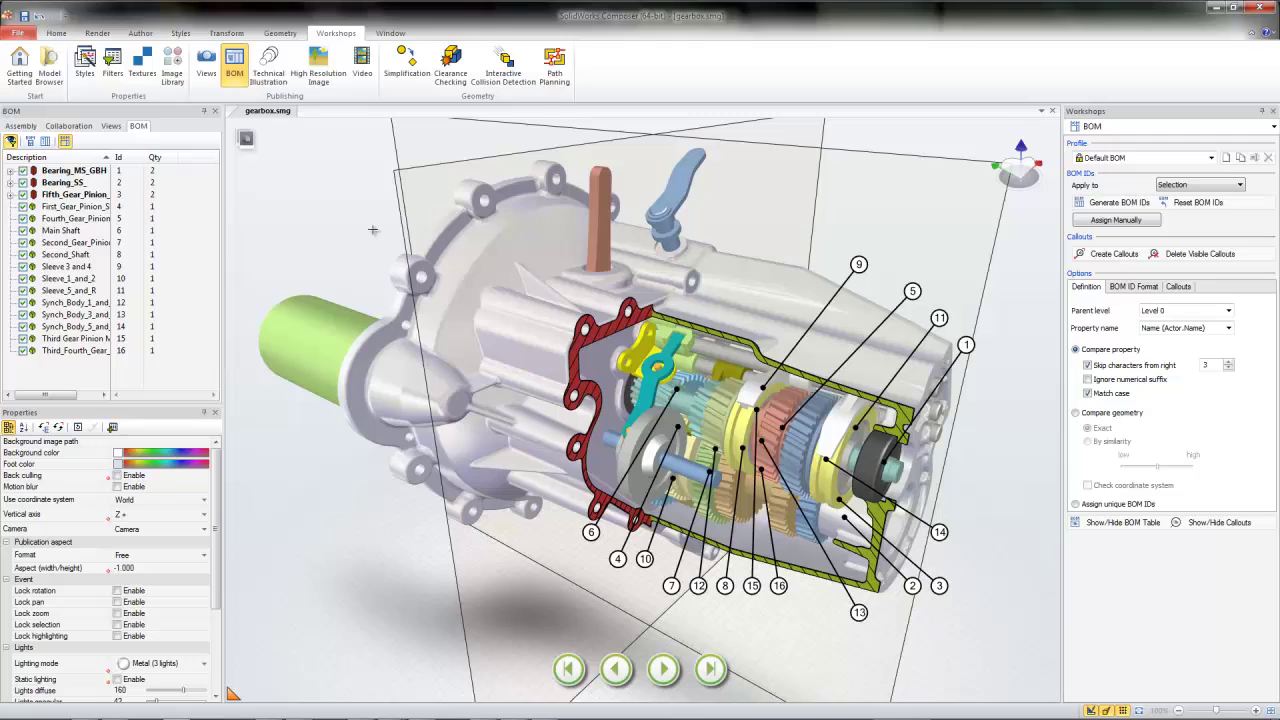
click(1107, 530)
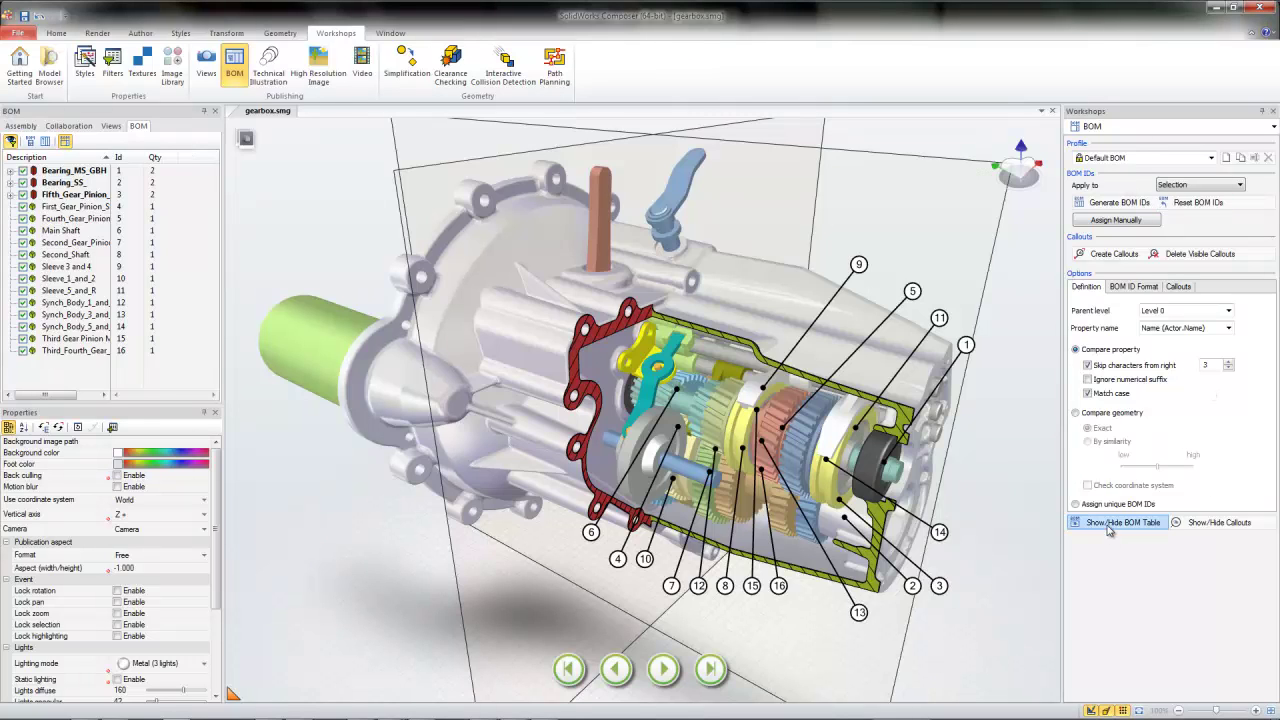